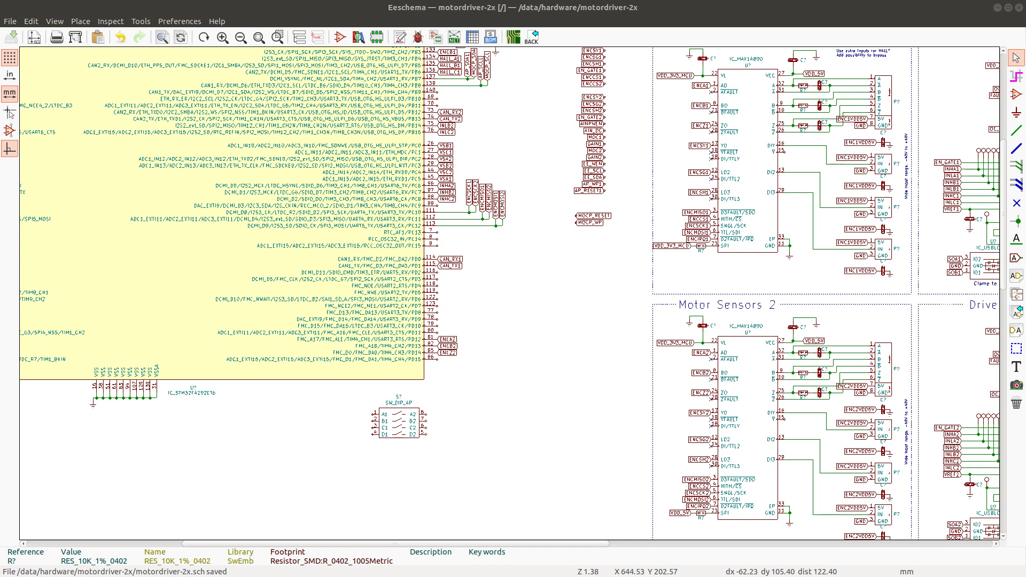
Load en.wikipedia.org/wiki/UEXT in a Firefox tab and scroll to the UEXT pinout table
key("alt+Tab")
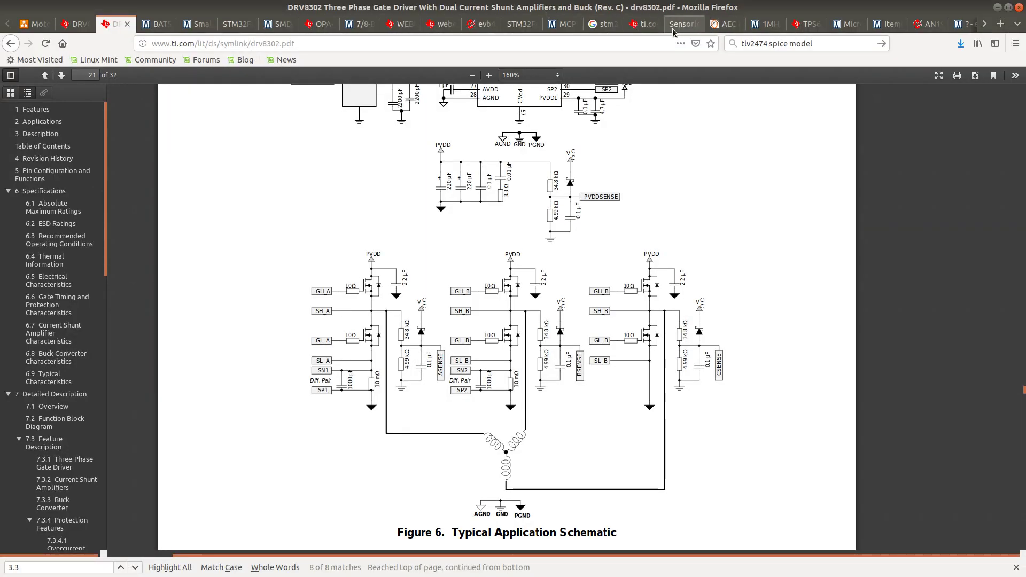
left_click(645, 24)
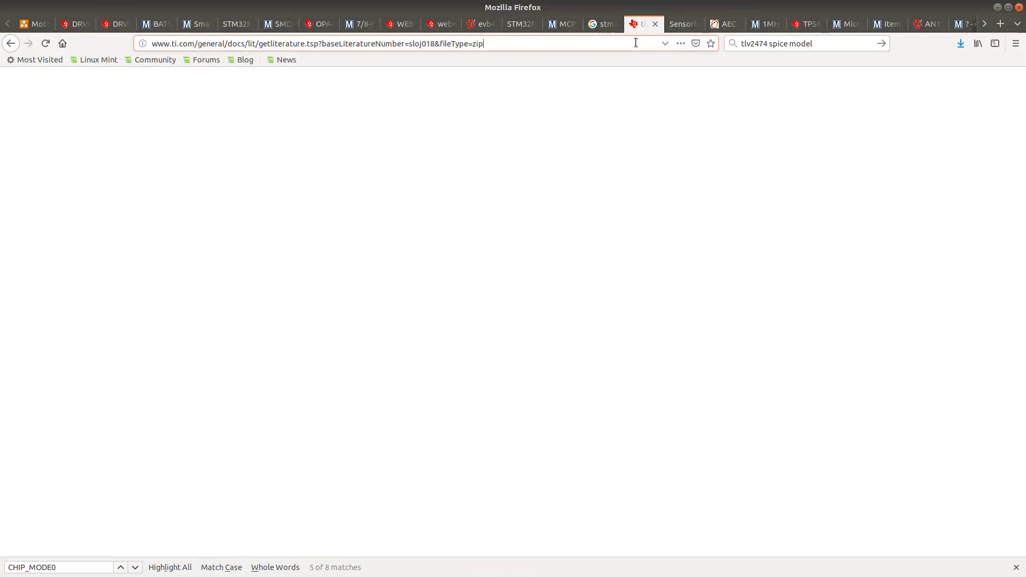
left_click(636, 42)
type("https://en.wikipedia.org/wiki/UEXT")
key("Return")
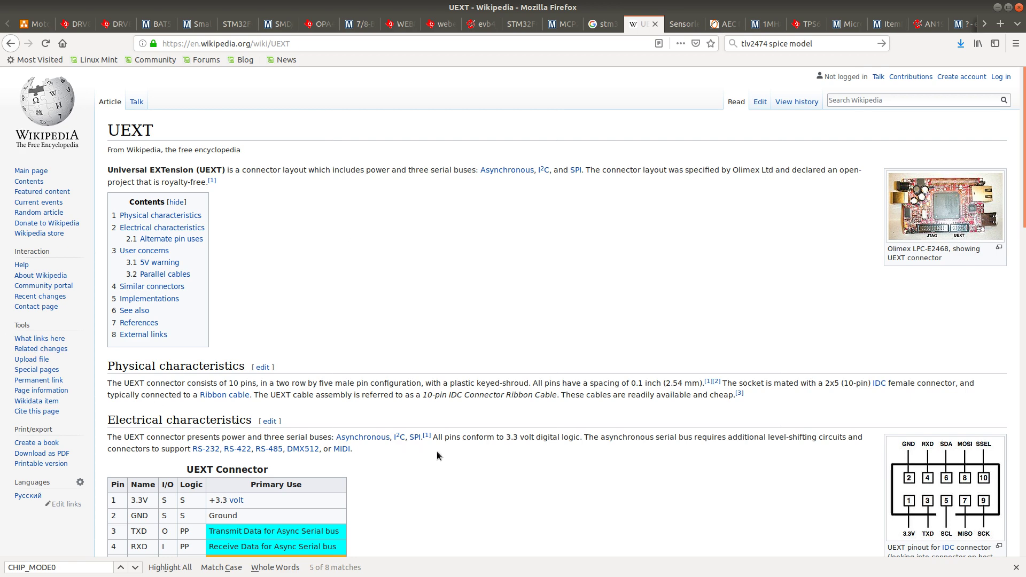
scroll(149, 414, "down", 3)
scroll(147, 425, "down", 1)
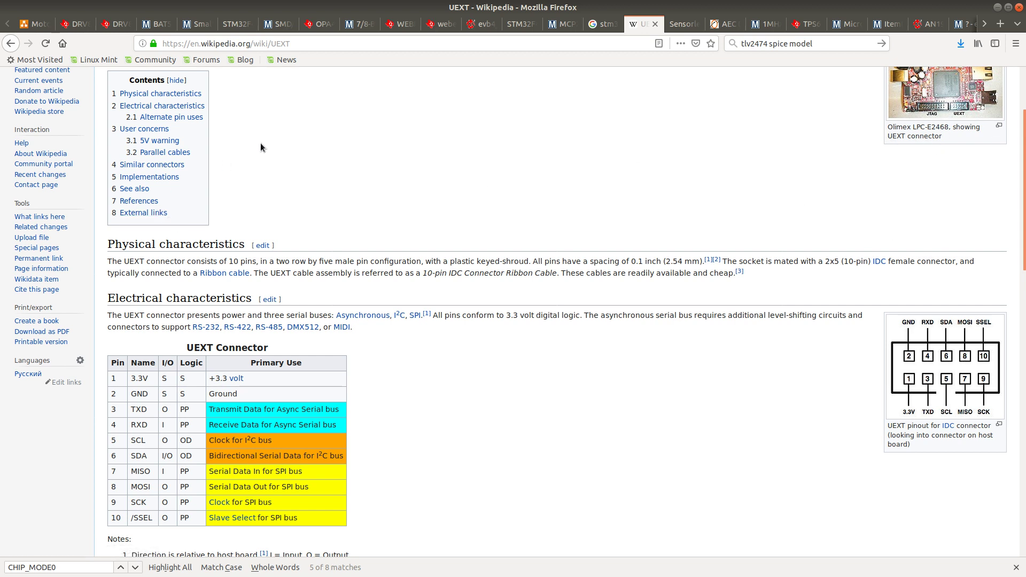
scroll(259, 143, "up", 3)
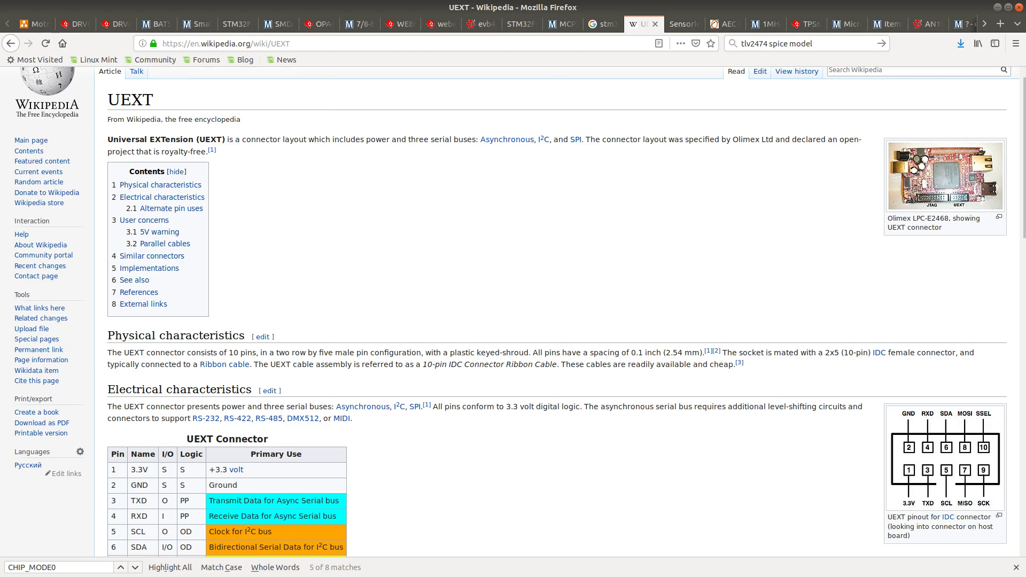
Back in Eeschema, search the symbol library for 'UEXT' and pick the CONN_UEXT connector
key("alt+Tab")
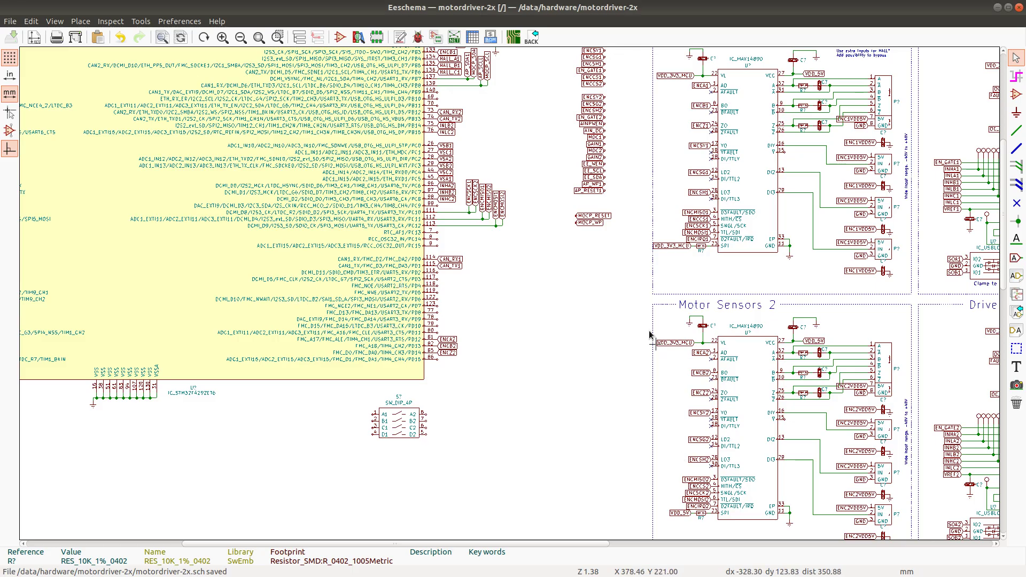
left_click(1017, 95)
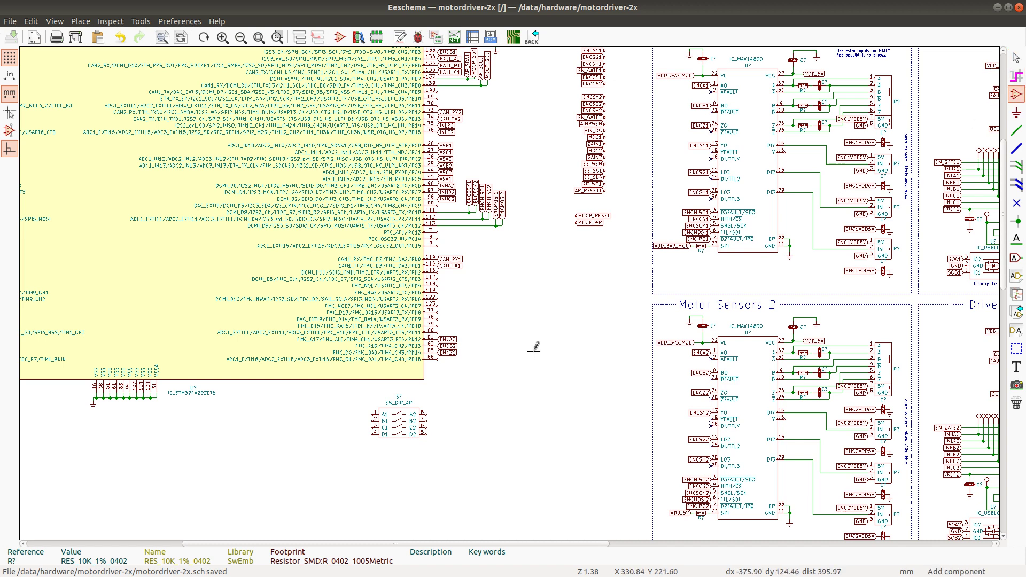
left_click(583, 418)
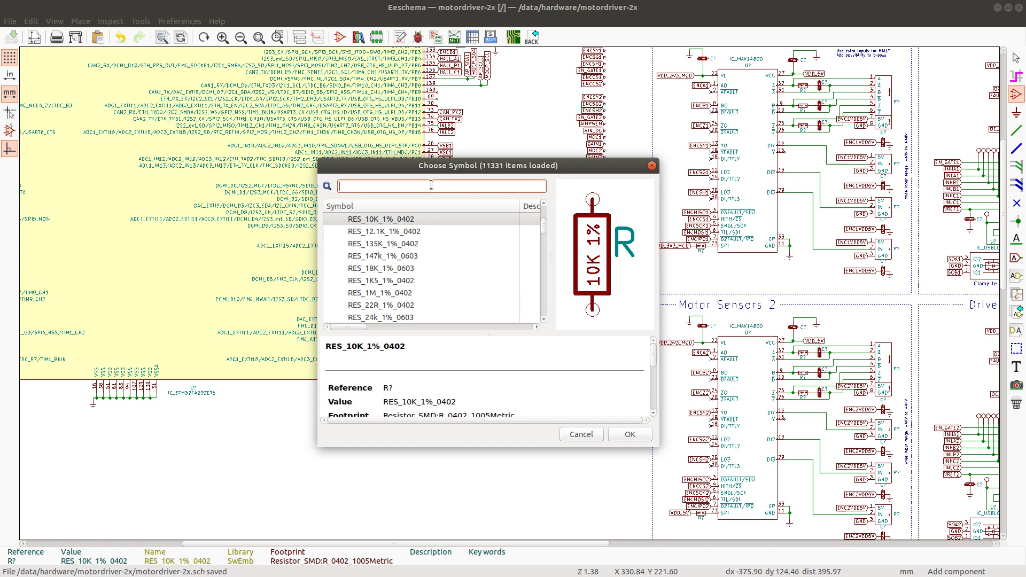
type("UE")
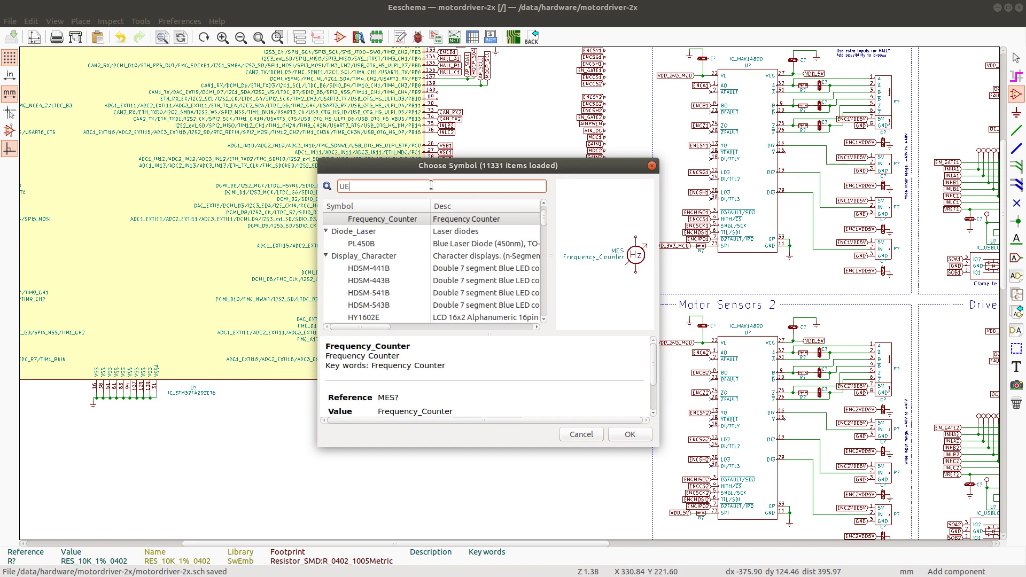
type("XT")
key("Return")
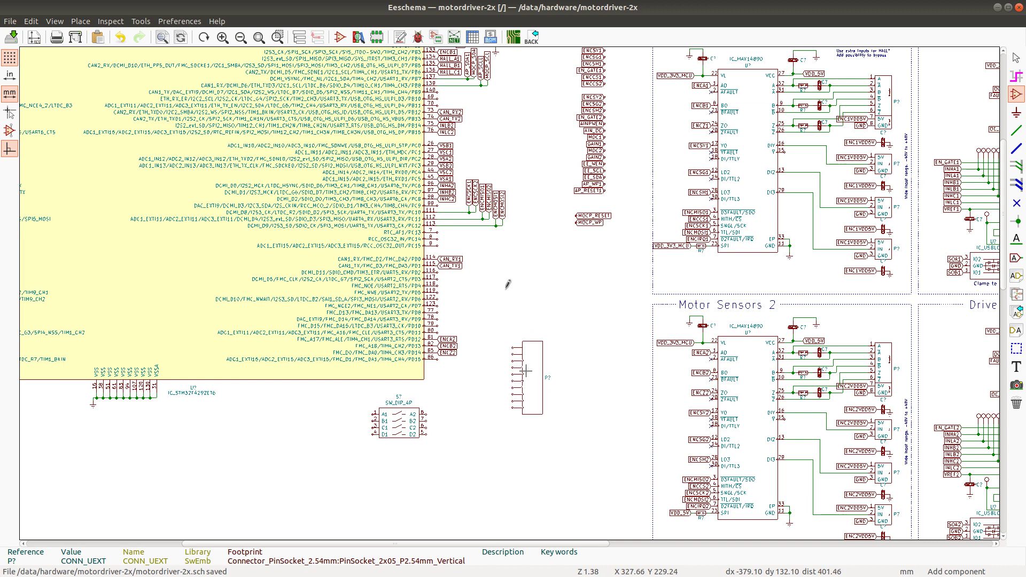
scroll(527, 369, "down", 1)
scroll(539, 353, "down", 1)
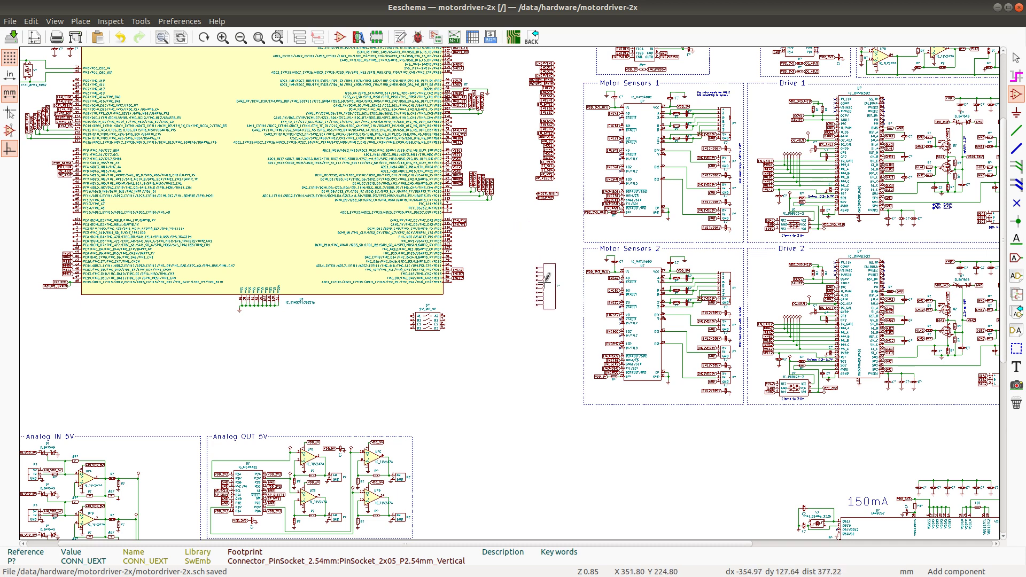
Place the CONN_UEXT connector P? just below the GP/Expansion IO block
left_click(548, 276)
scroll(509, 285, "down", 1)
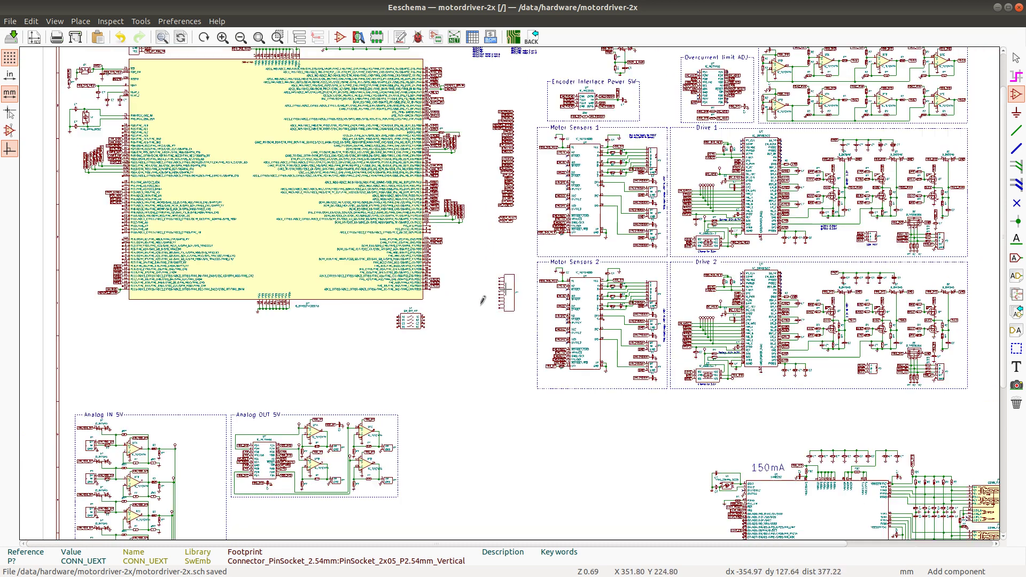
scroll(452, 472, "down", 1)
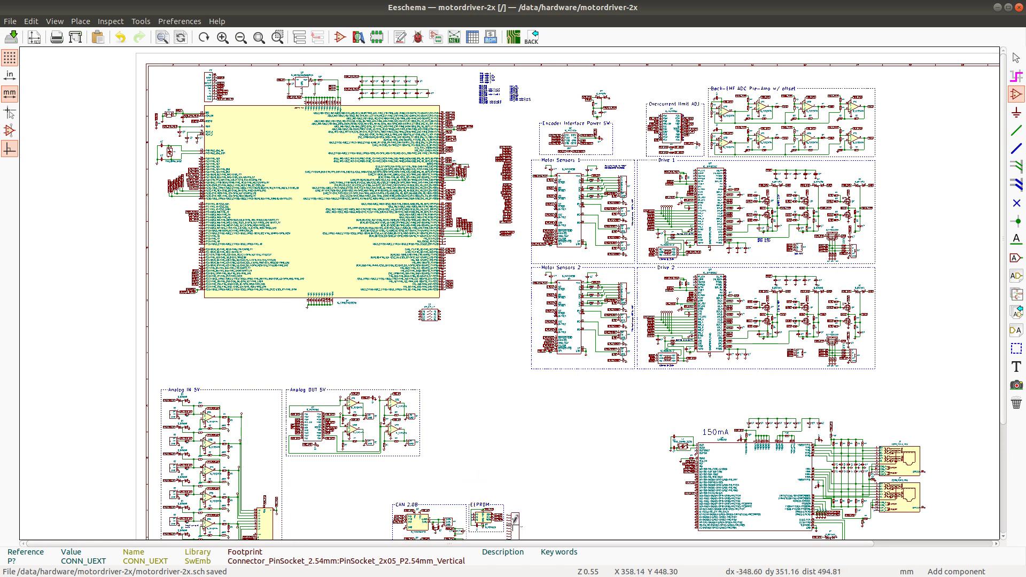
scroll(525, 511, "up", 2)
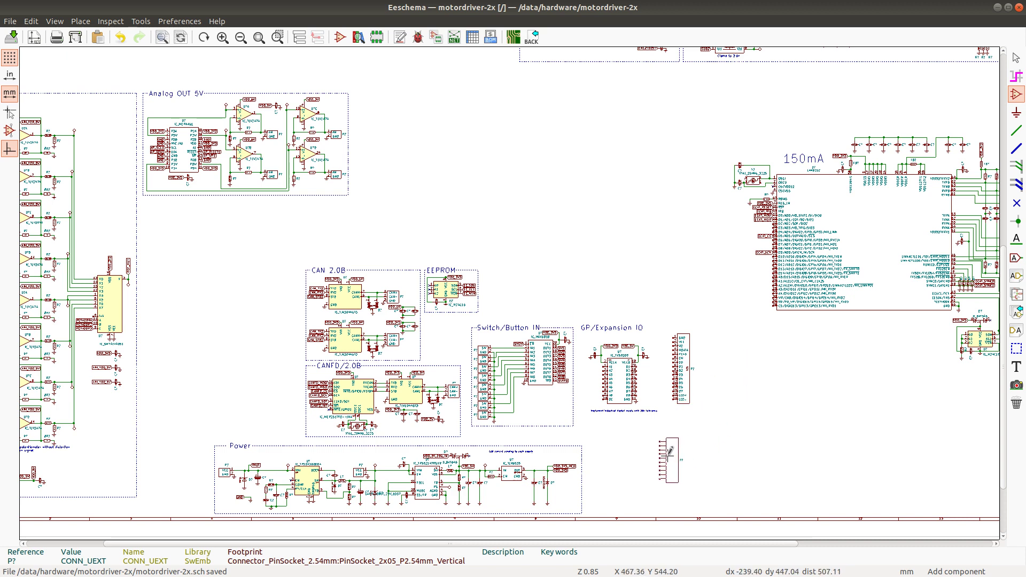
left_click(667, 453)
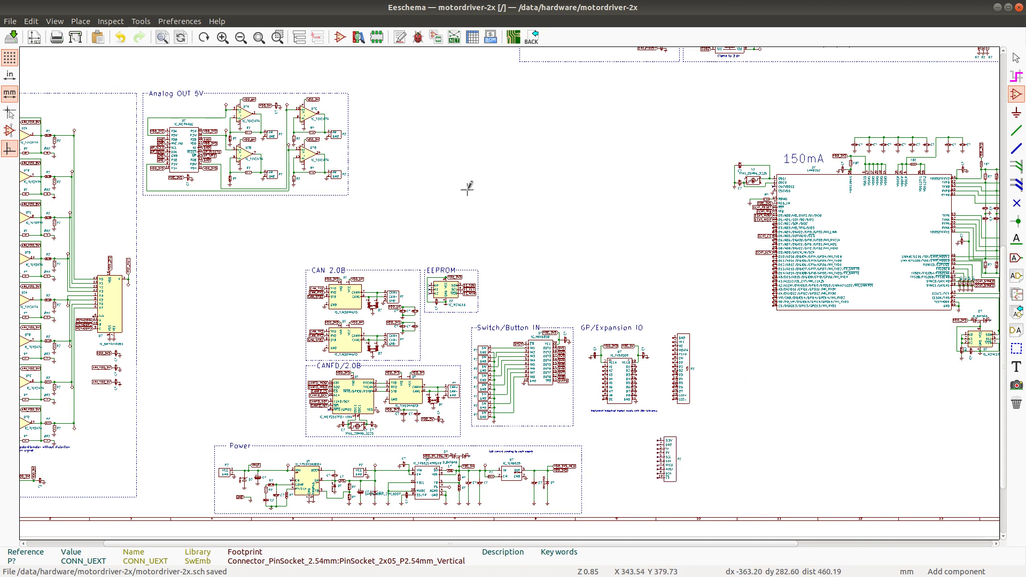
scroll(508, 286, "up", 2)
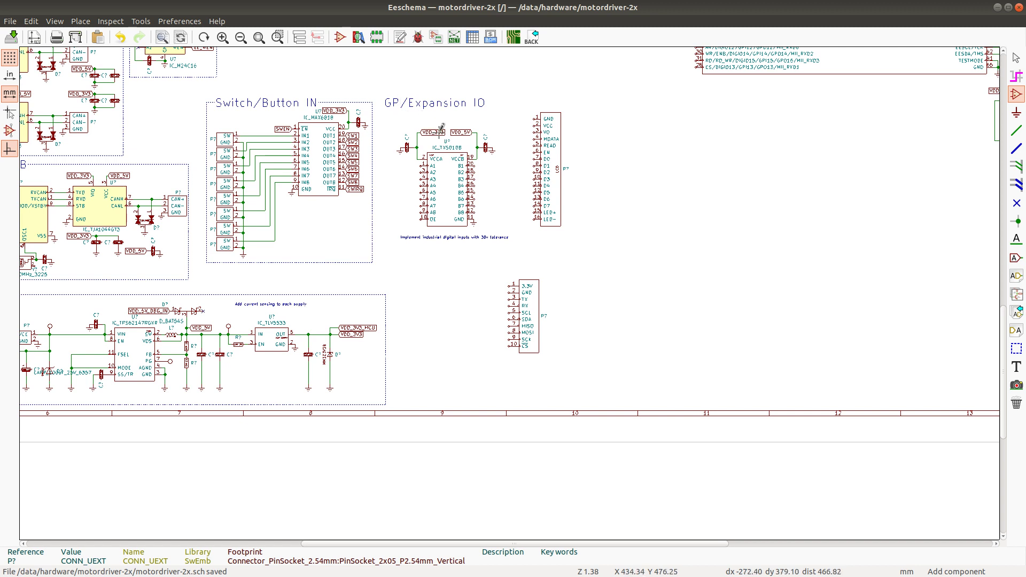
Copy and rotate the VDD_3V3 label, then cancel placing it
key("c")
key("r")
key("r")
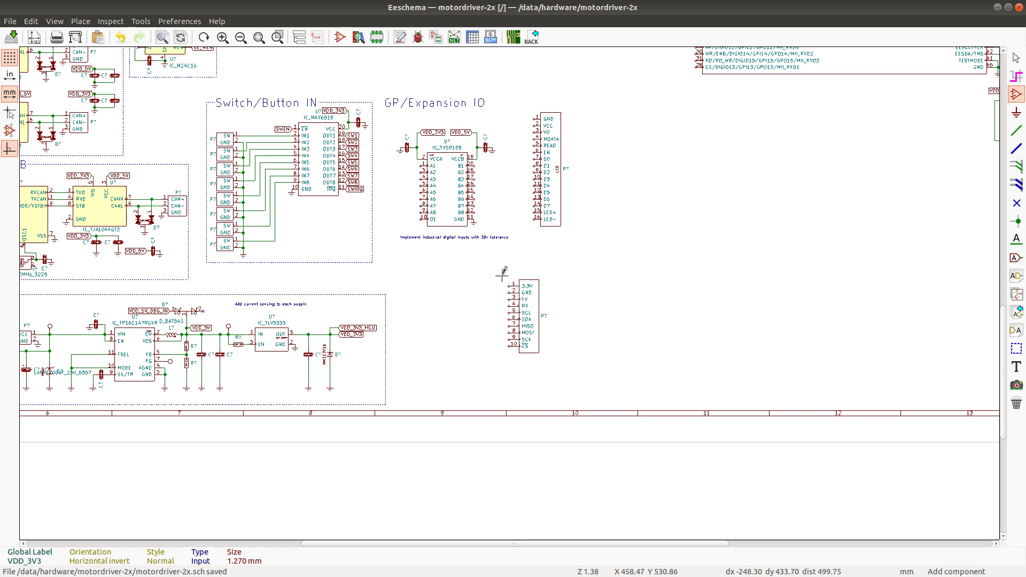
key("Escape")
Duplicate the TLV5533 regulator circuit and place the copy right of the UEXT connector
left_click_drag(236, 319, 347, 396)
right_click(347, 396)
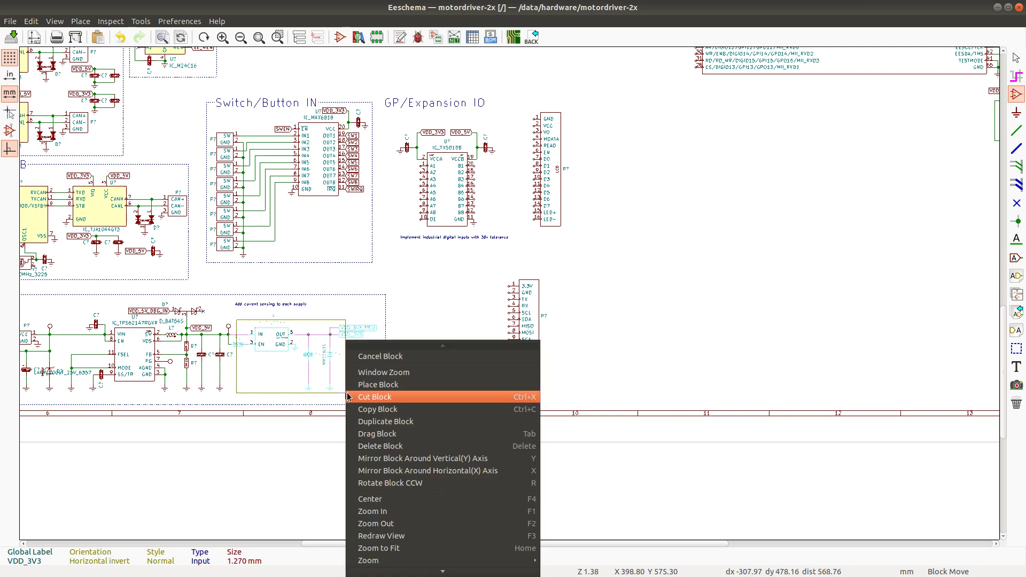
left_click(404, 423)
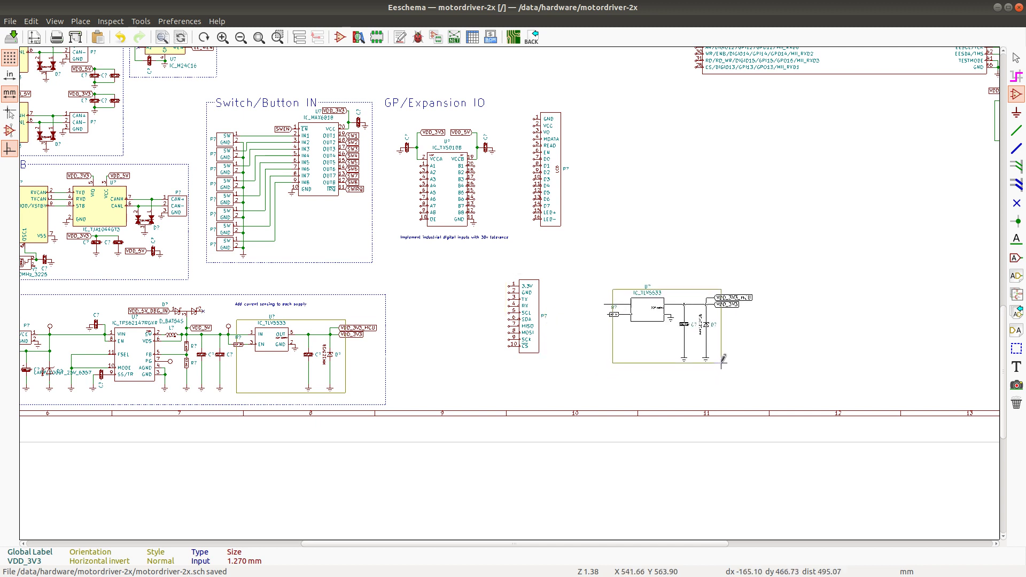
left_click(720, 363)
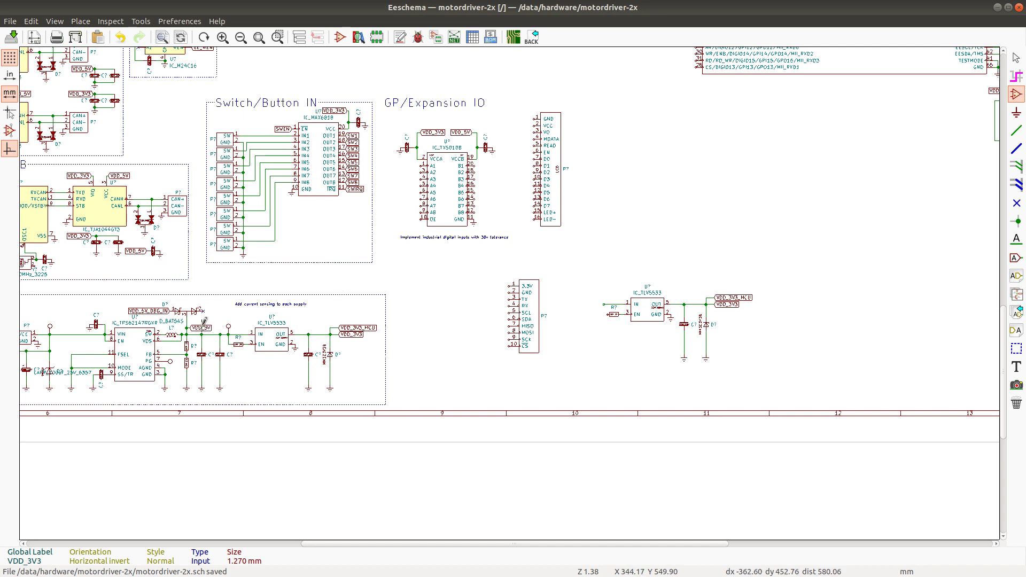
Copy the VDD_5V label onto the new regulator's input and mirror it
key("c")
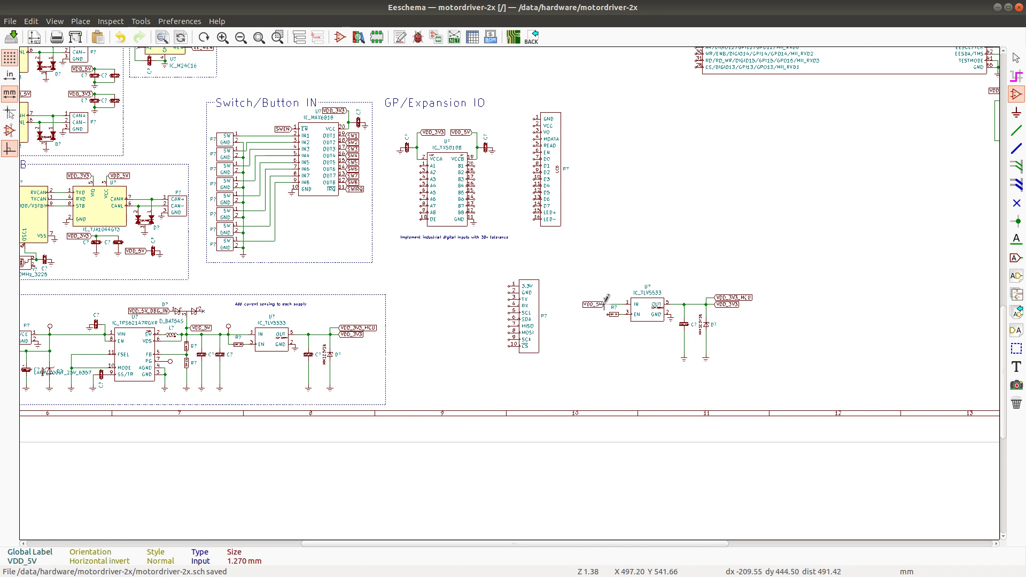
left_click(607, 300)
key("y")
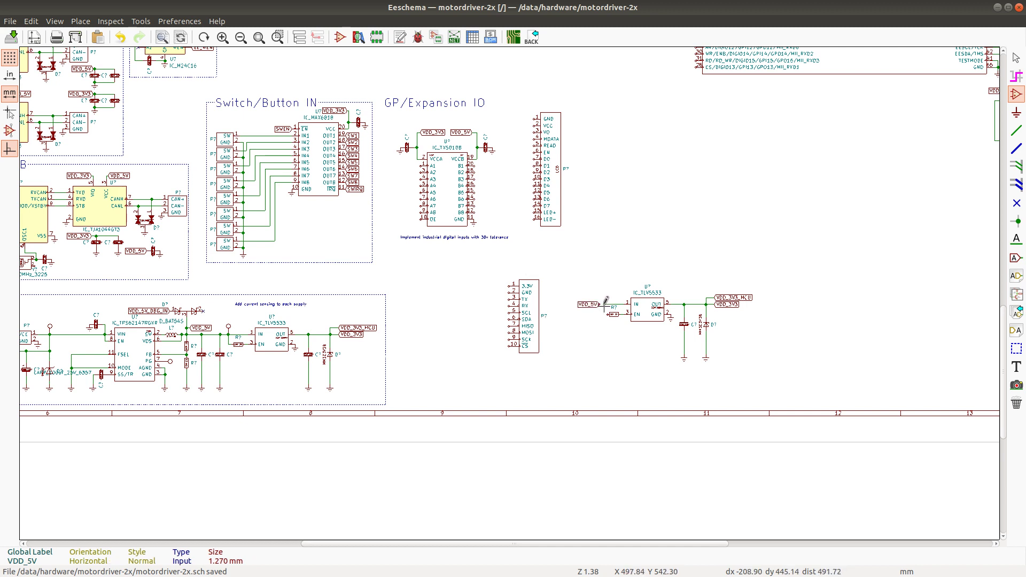
key("w")
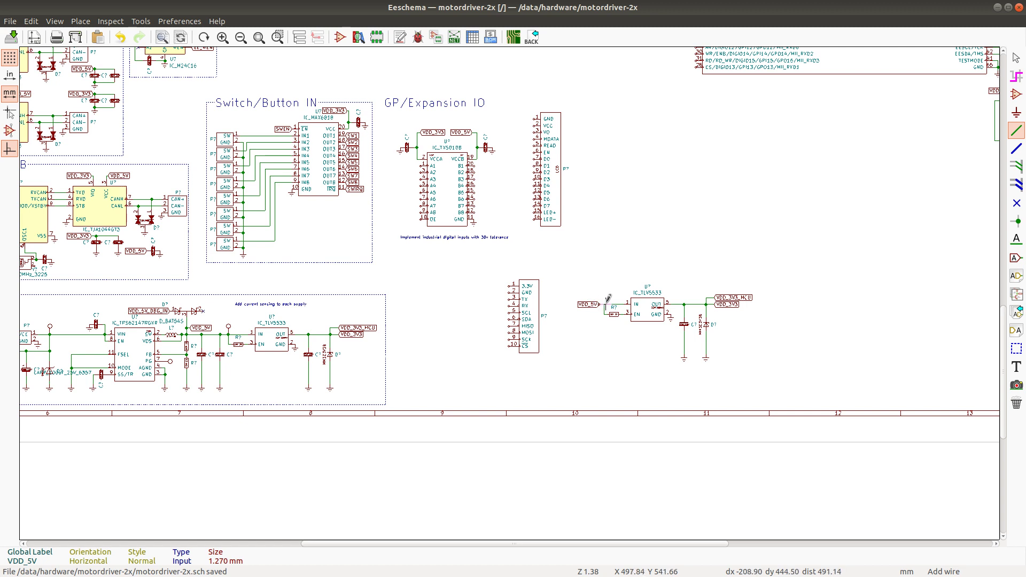
Wire VDD_5V to the regulator input and delete the copied VDD_3V3, VDD_3V3_MCU labels and output stub
left_click(604, 304)
scroll(712, 320, "up", 4)
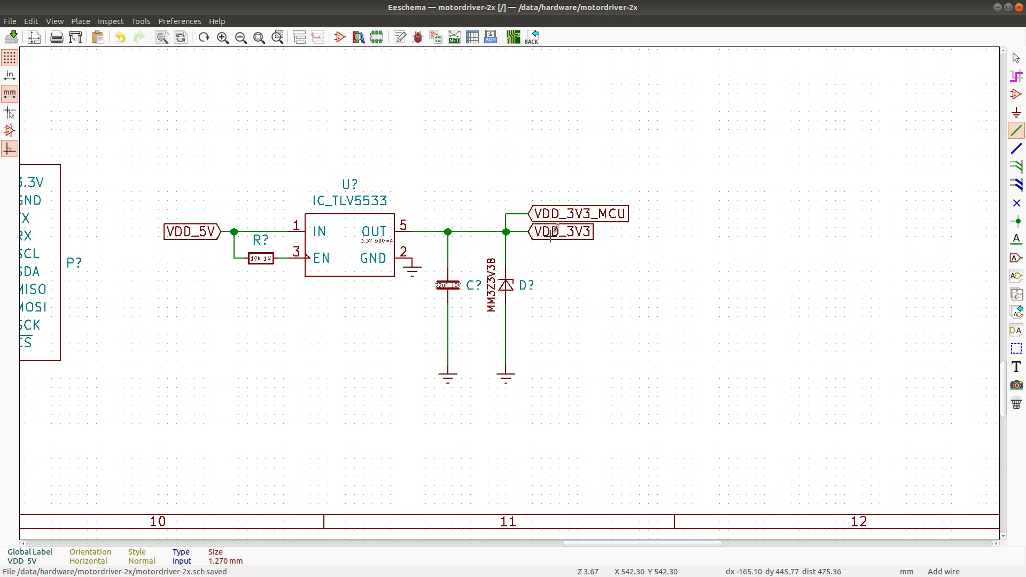
key("Delete")
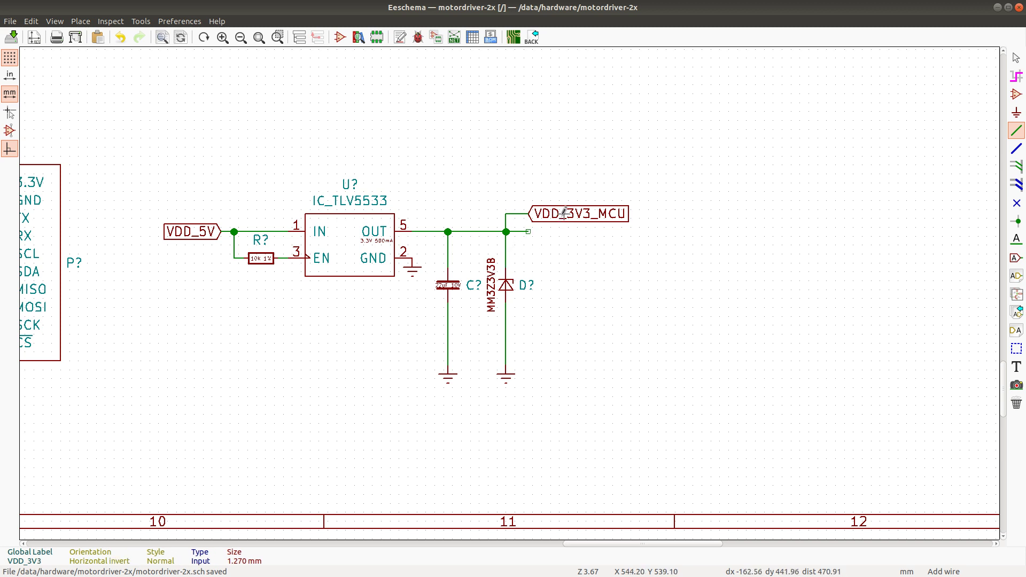
key("Delete")
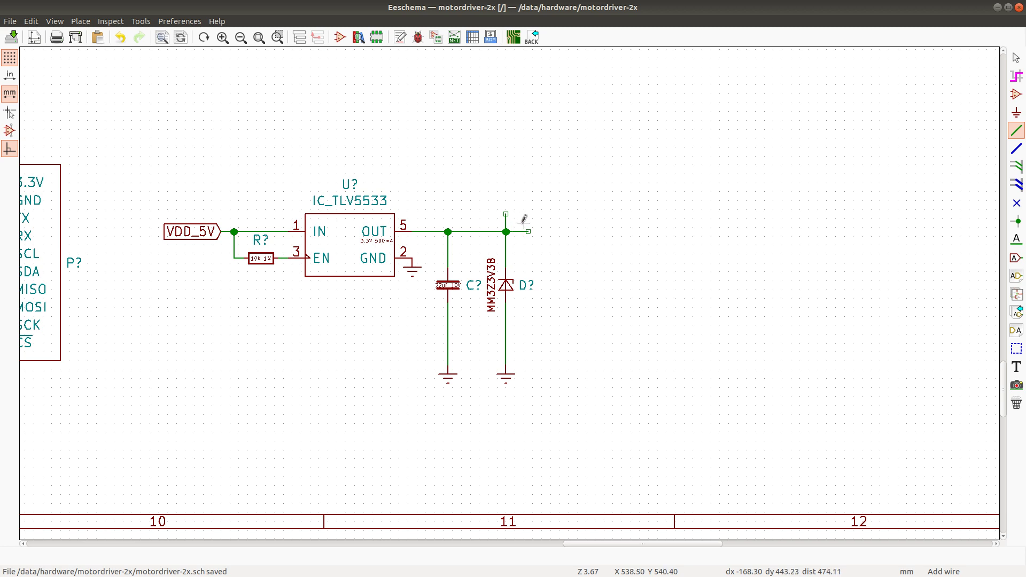
key("Delete")
key("Delete")
Drag the capacitor and diode ground symbols upward to shorten their wires
scroll(424, 238, "down", 1)
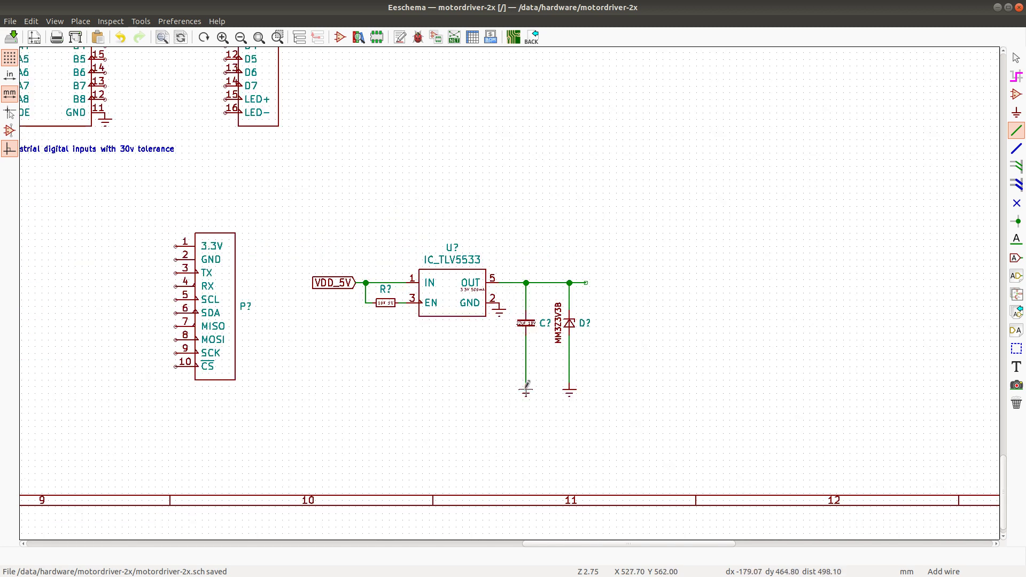
key("g")
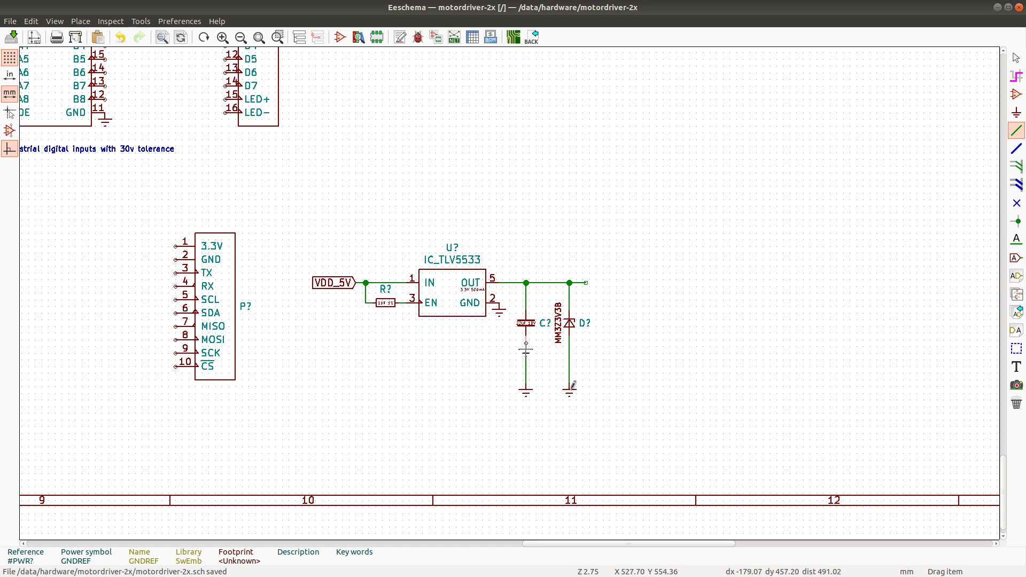
key("g")
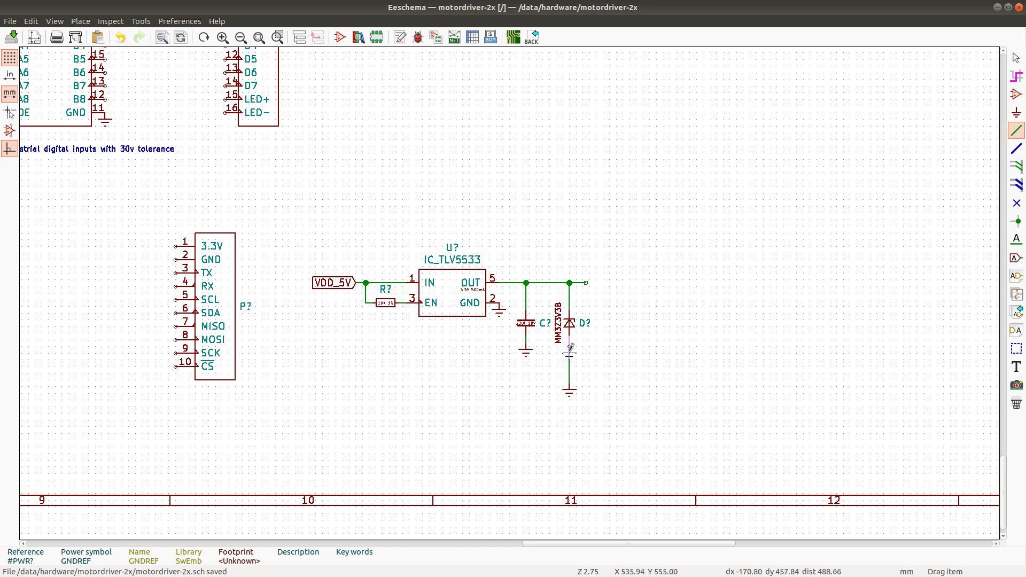
left_click(571, 347)
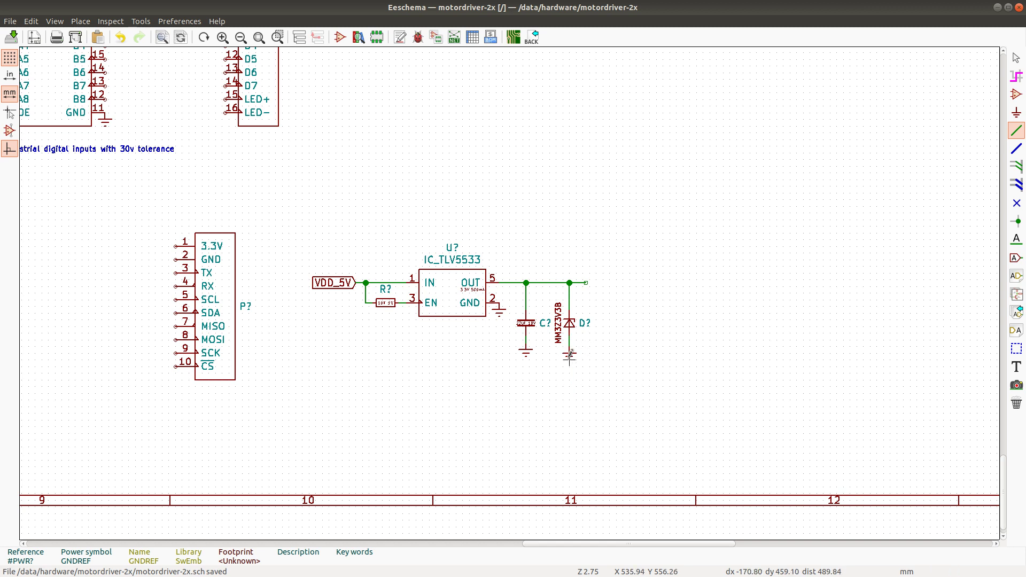
key("g")
key("Escape")
Move the regulator block near the connector and rotate the UEXT connector horizontal below it
left_click_drag(299, 247, 622, 352)
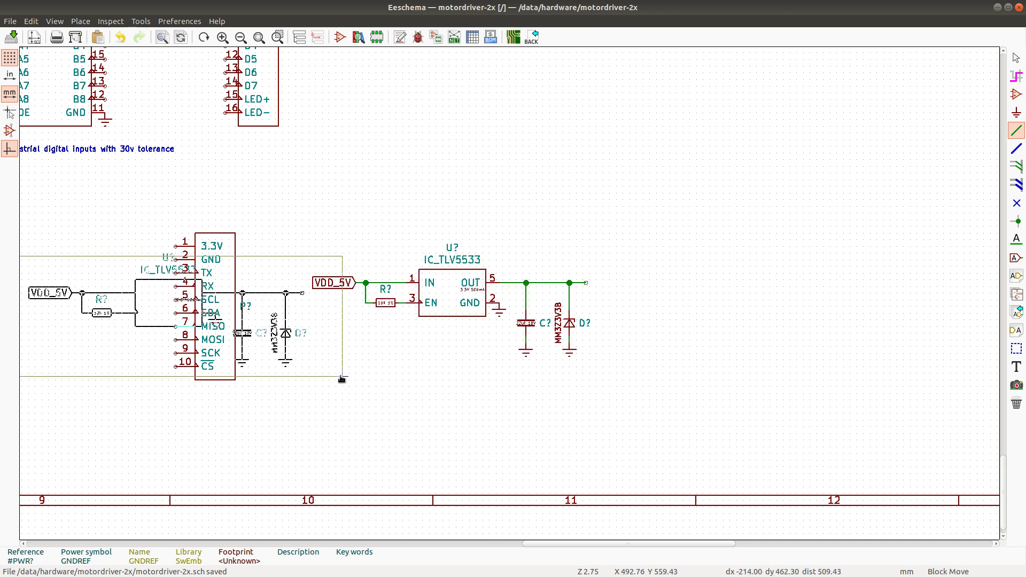
scroll(344, 353, "down", 1)
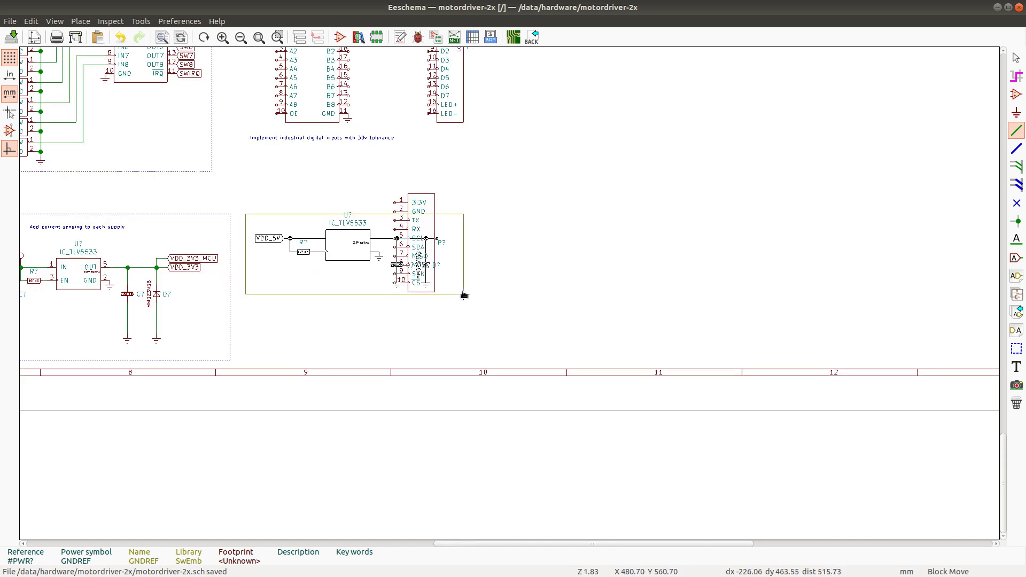
key("Escape")
left_click(426, 216)
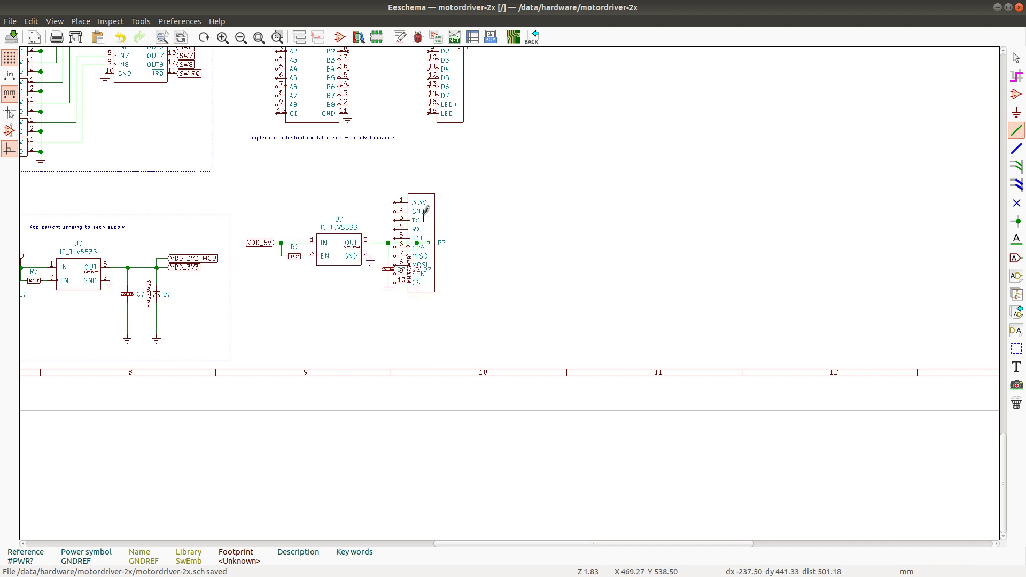
key("m")
key("r")
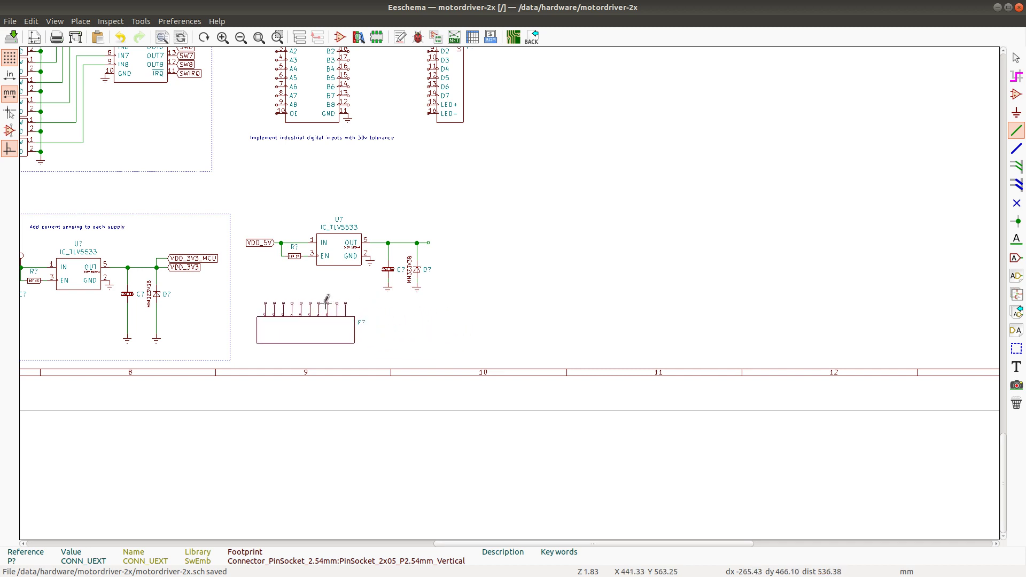
left_click(331, 304)
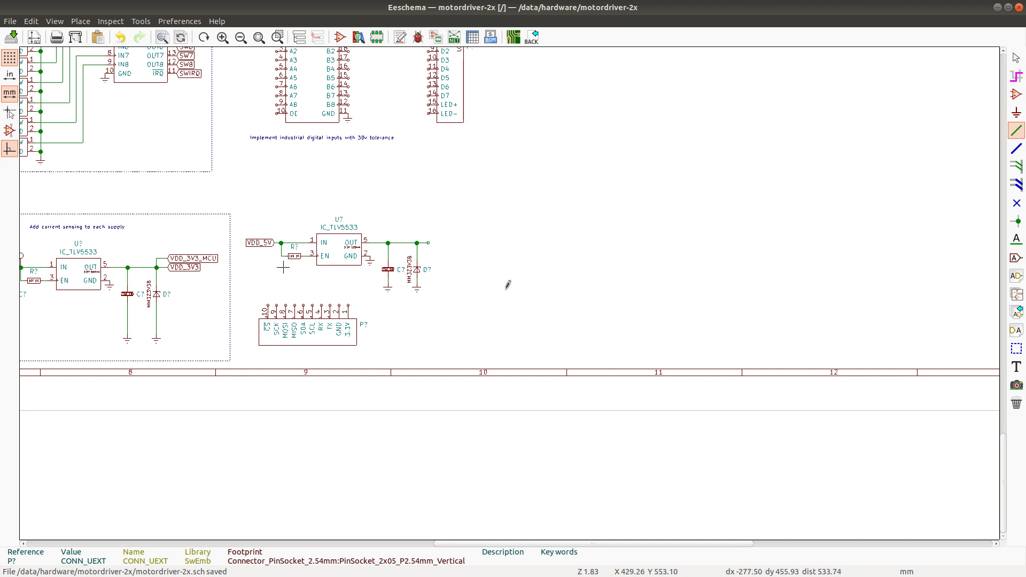
Delete the EN resistor and its leftover wire from the copied regulator
scroll(293, 258, "up", 1)
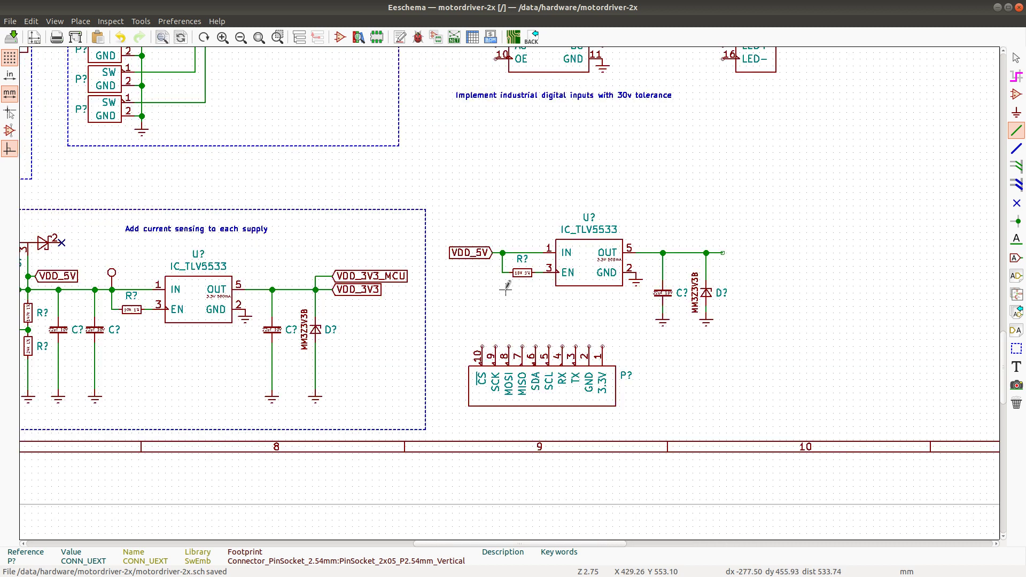
left_click(524, 271)
key("Delete")
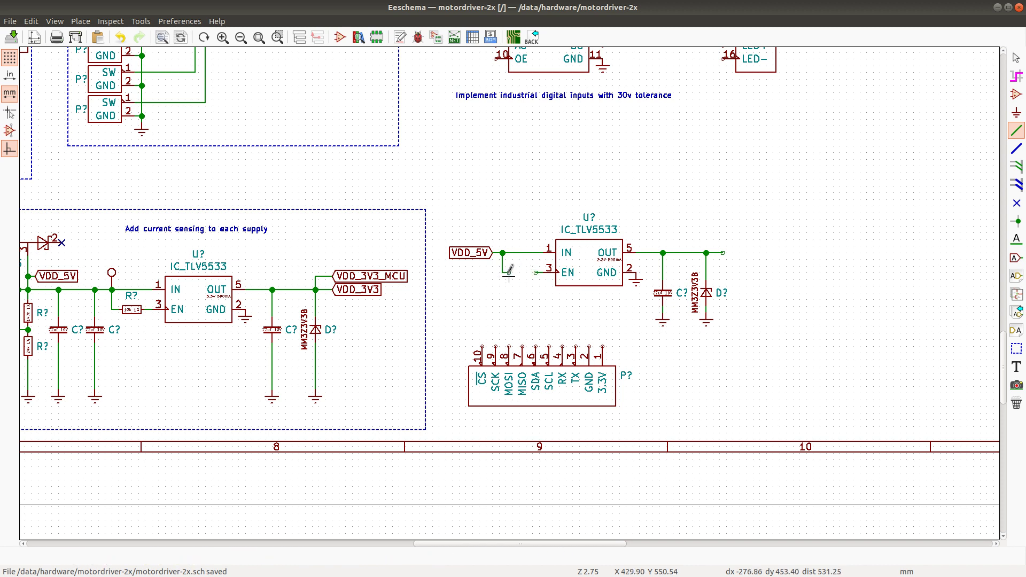
left_click(508, 273)
key("Delete")
Move the VDD_5V label to pin 1 and put a copy on the EN pin
key("g")
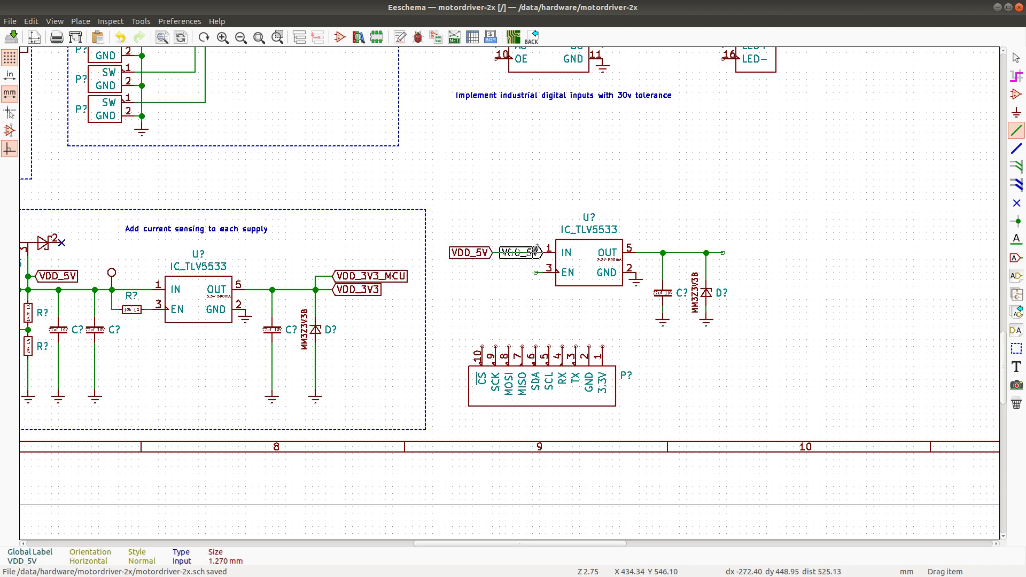
left_click(529, 254)
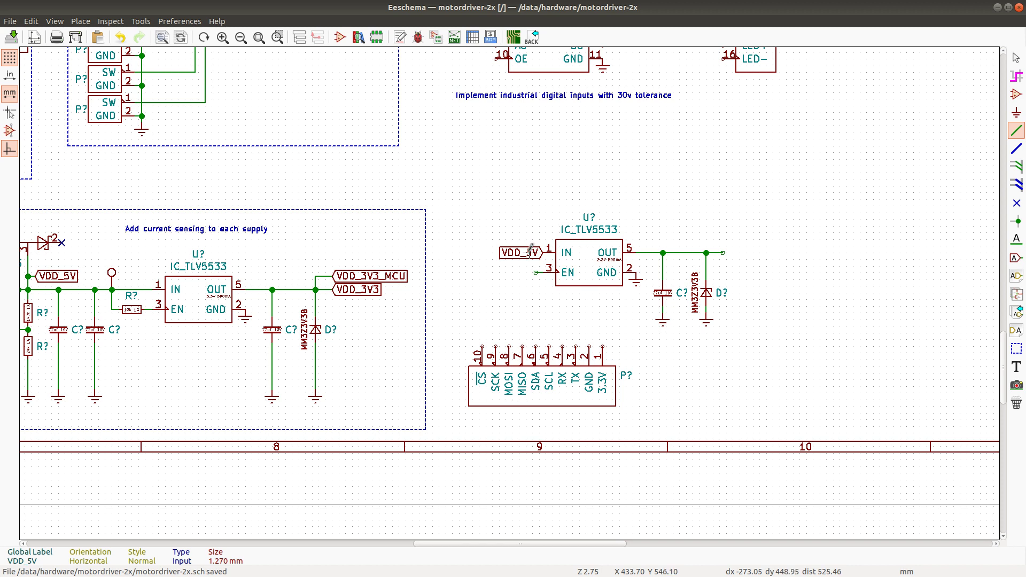
key("c")
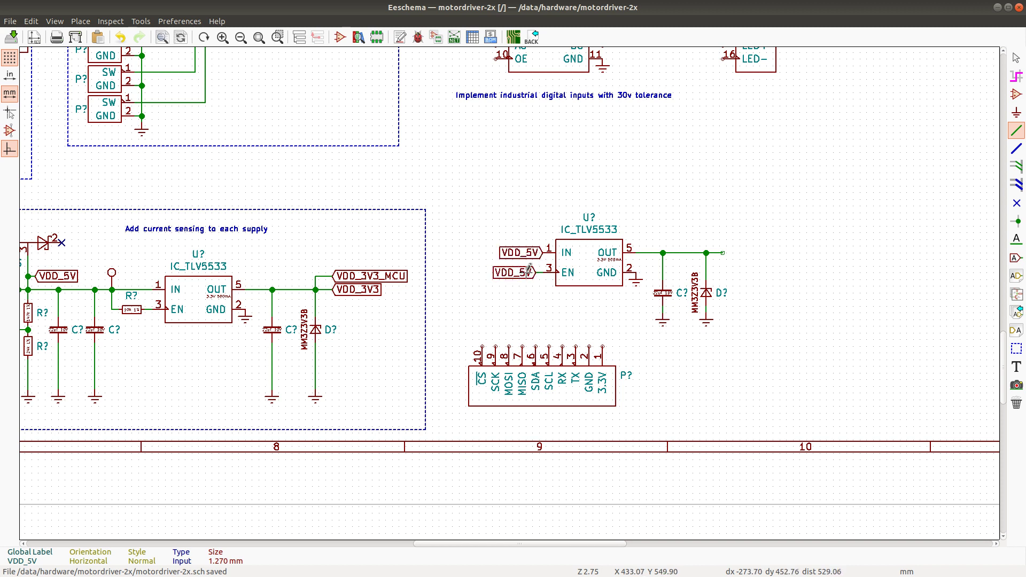
key("g")
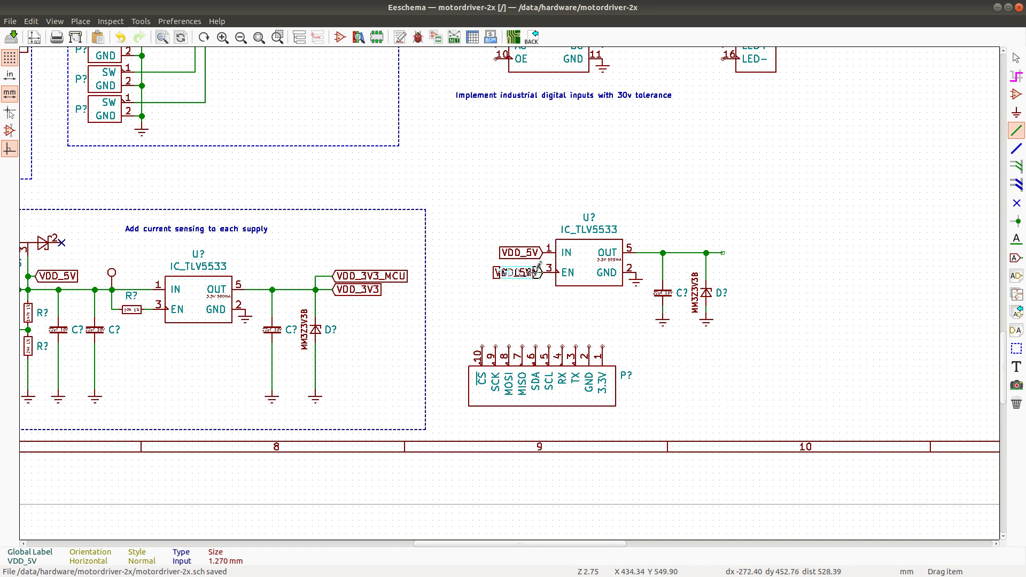
left_click(536, 265)
Rename the EN pin's label to UEXT_PWEN
double_click(535, 272)
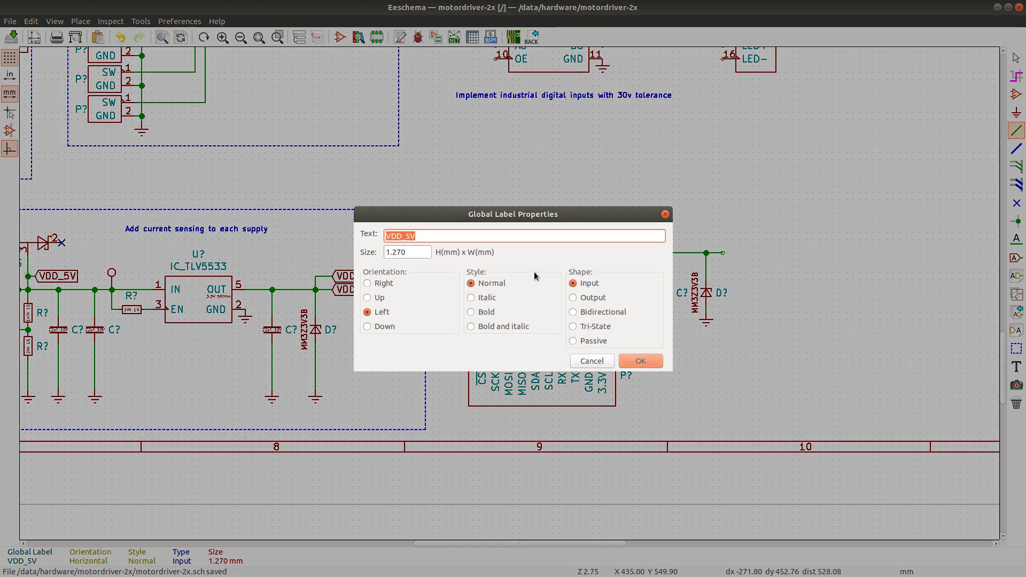
type("UEXT_EN")
key("Return")
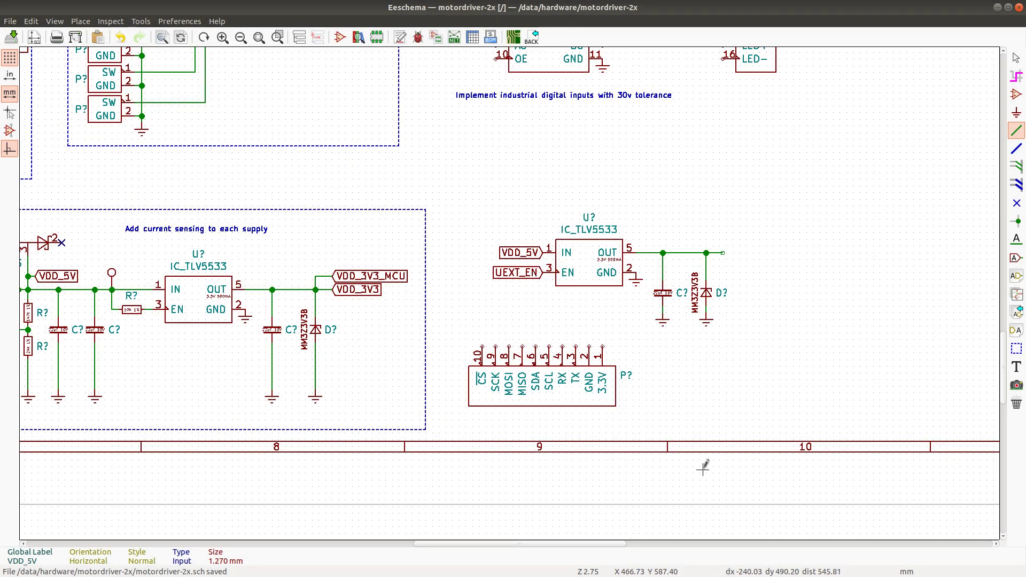
double_click(526, 269)
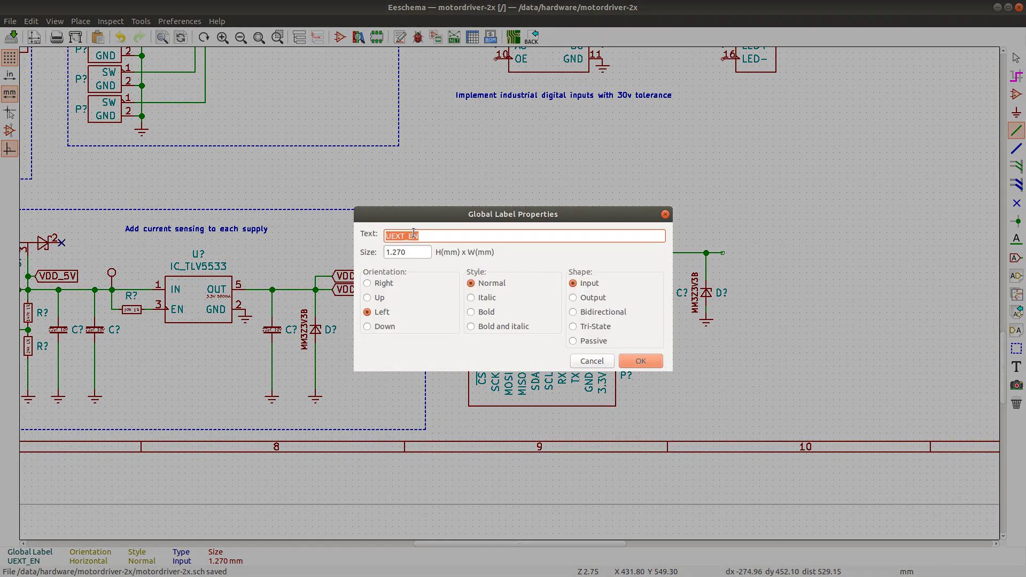
left_click(409, 237)
type("PW")
key("Return")
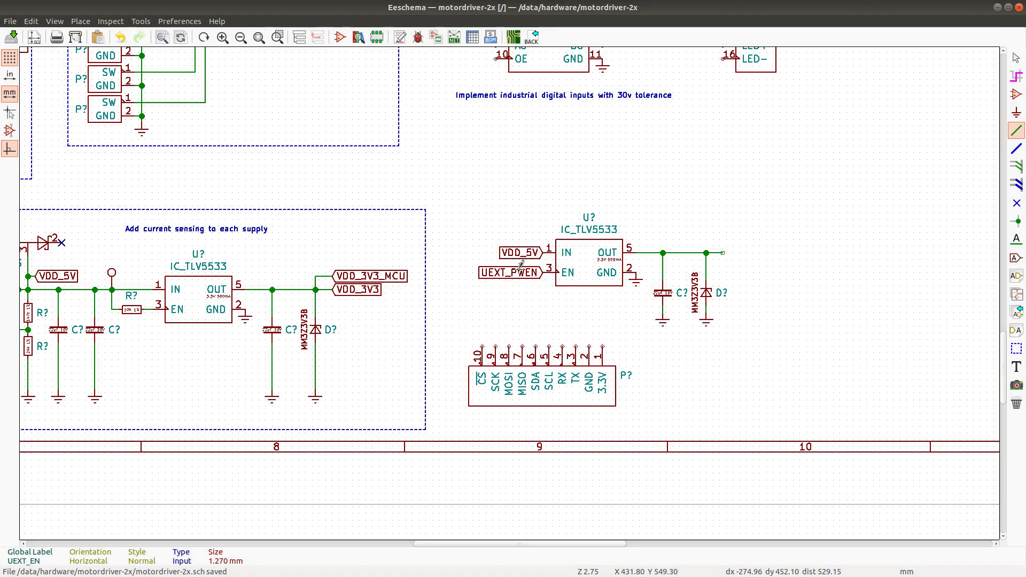
Wire the regulator output to UEXT pin 1 and add a GND global label on pin 2
left_click(723, 252)
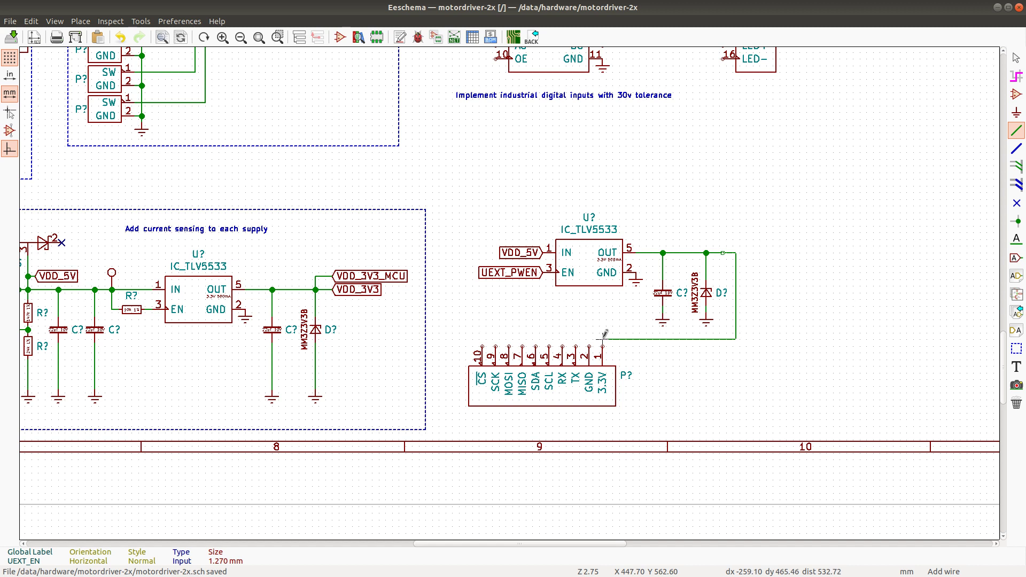
left_click(579, 340)
key("c")
key("r")
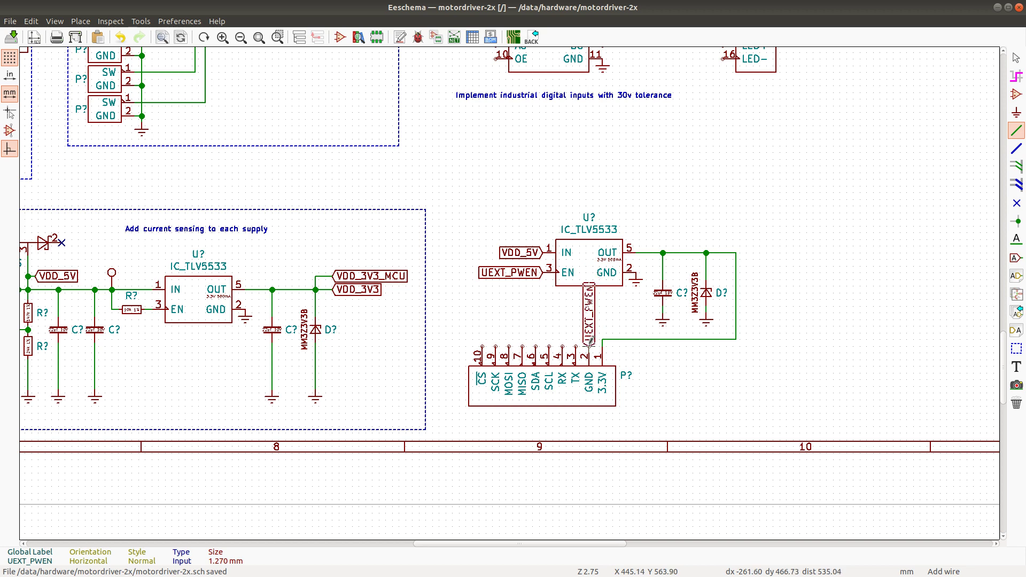
left_click(592, 326)
double_click(592, 336)
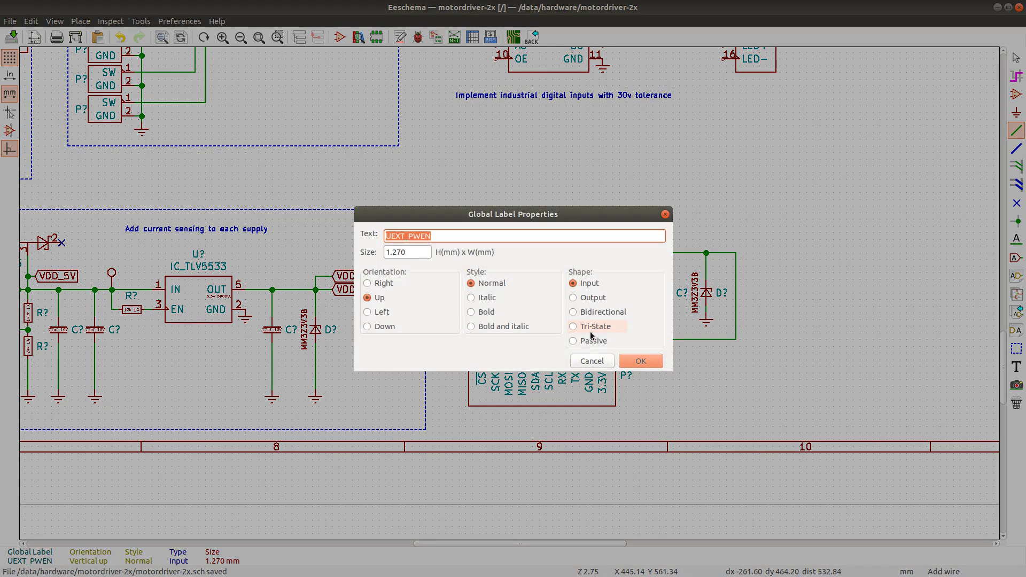
type("GND")
key("Return")
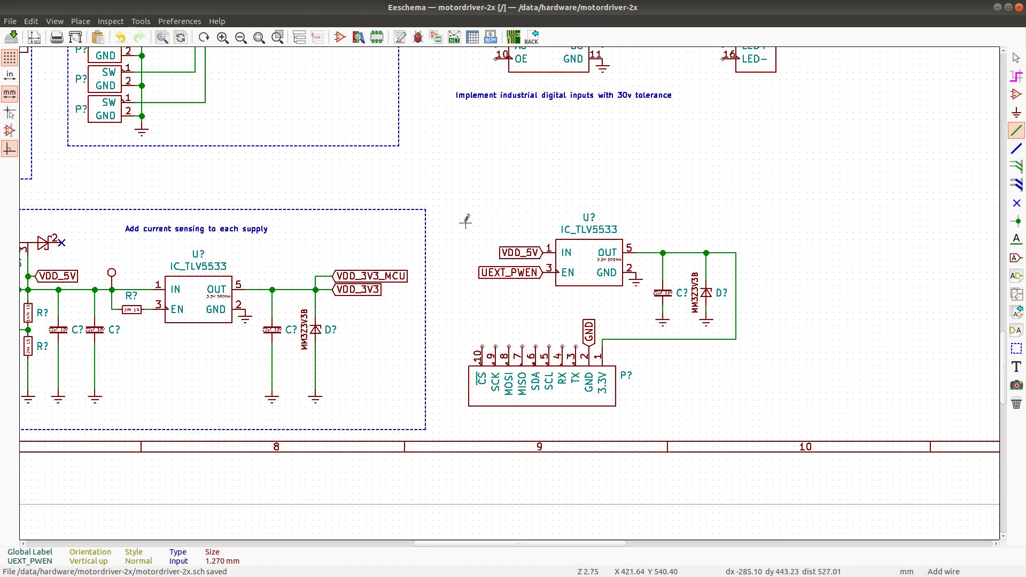
Shift the regulator, capacitor and diode group slightly higher
left_click_drag(466, 224, 719, 330)
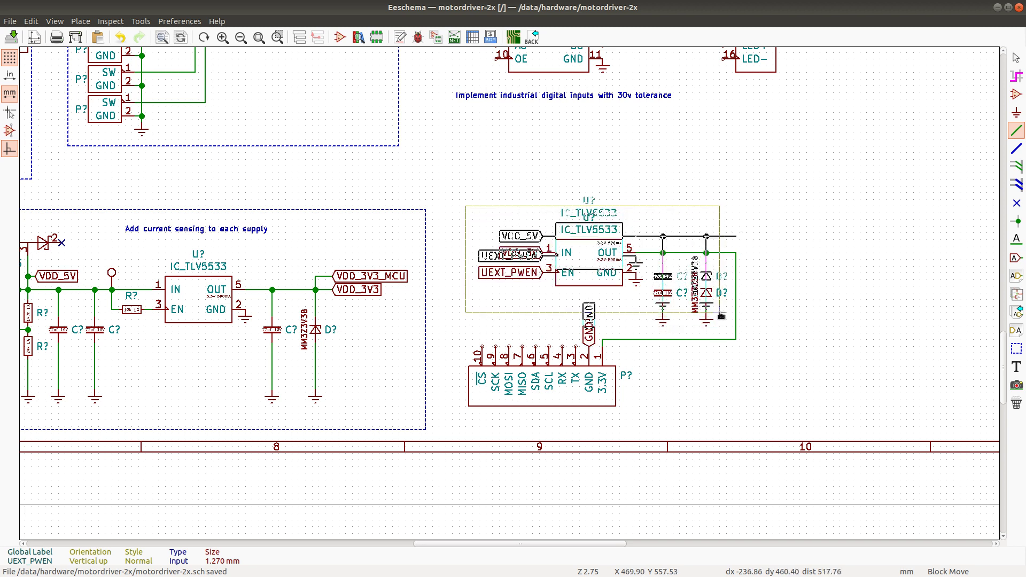
left_click(721, 316)
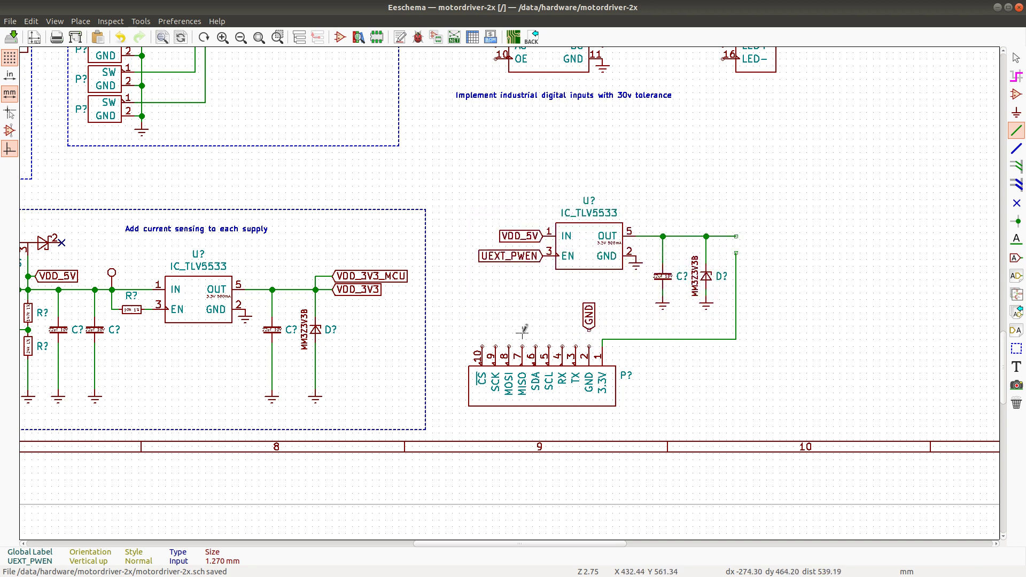
key("m")
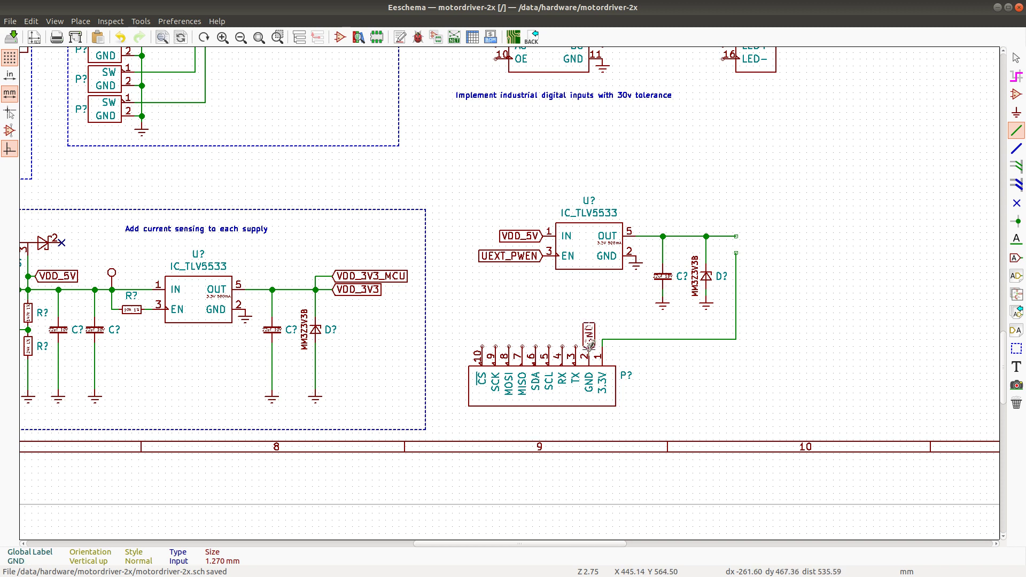
Drop the GND label on pin 2 and add a UEXT_TX label on pin 3
left_click(588, 340)
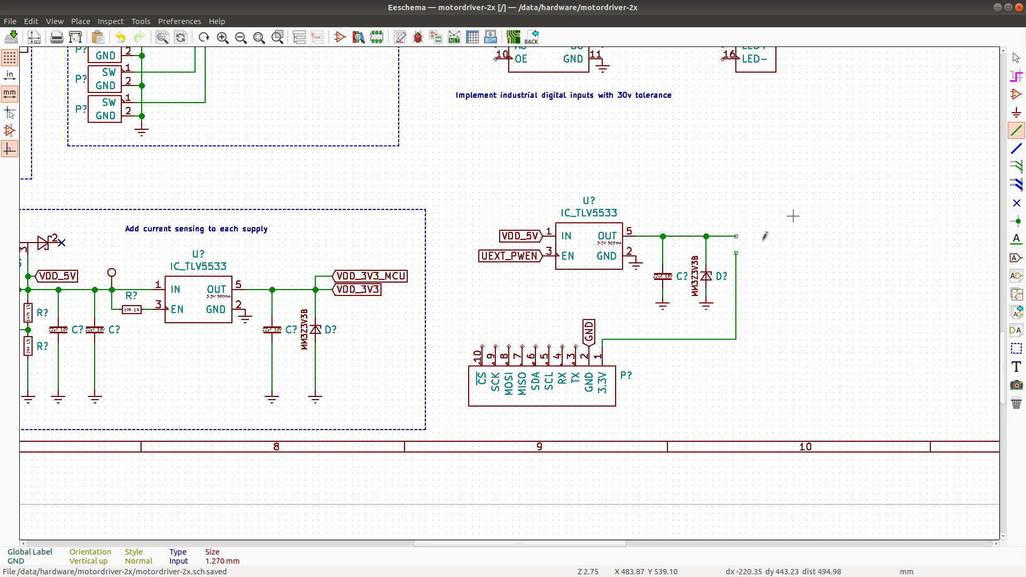
left_click(737, 236)
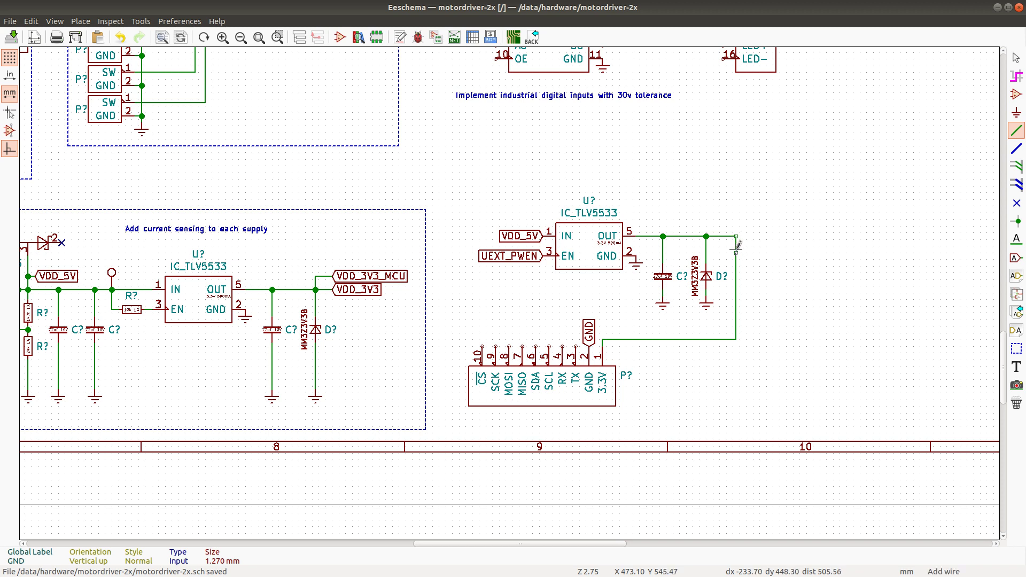
key("Escape")
key("c")
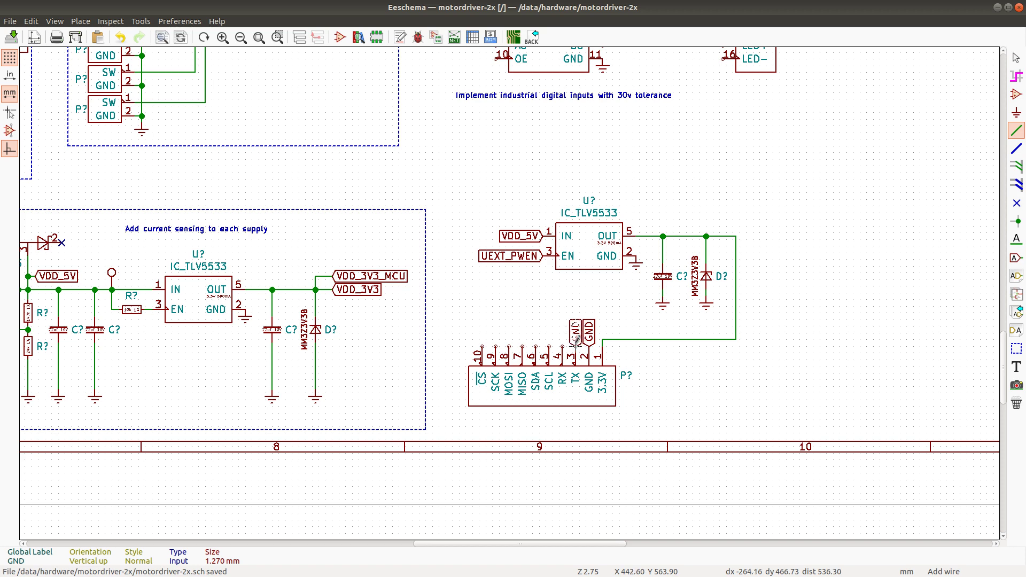
key("e")
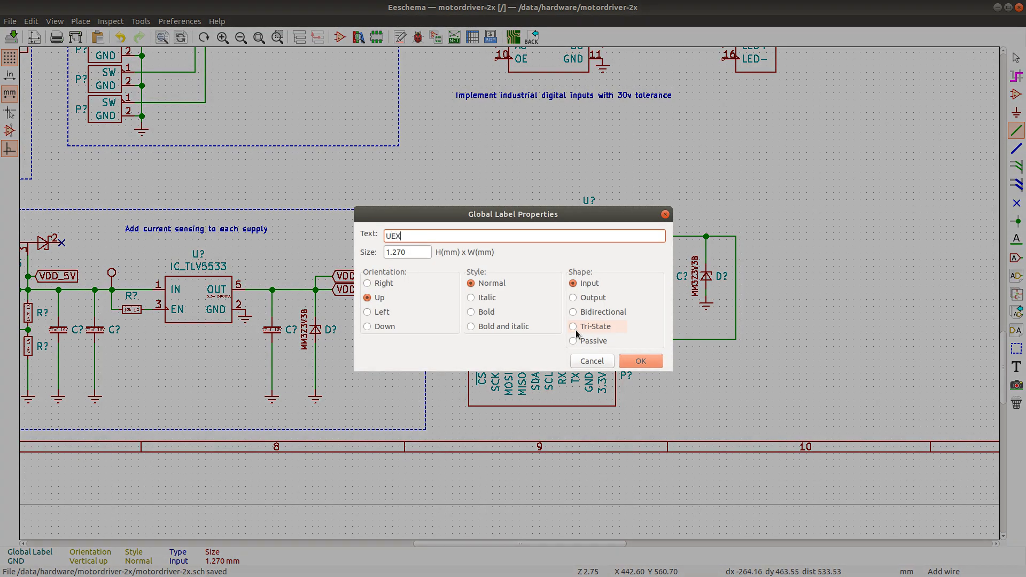
type("UEXT_PWEN")
key("Return")
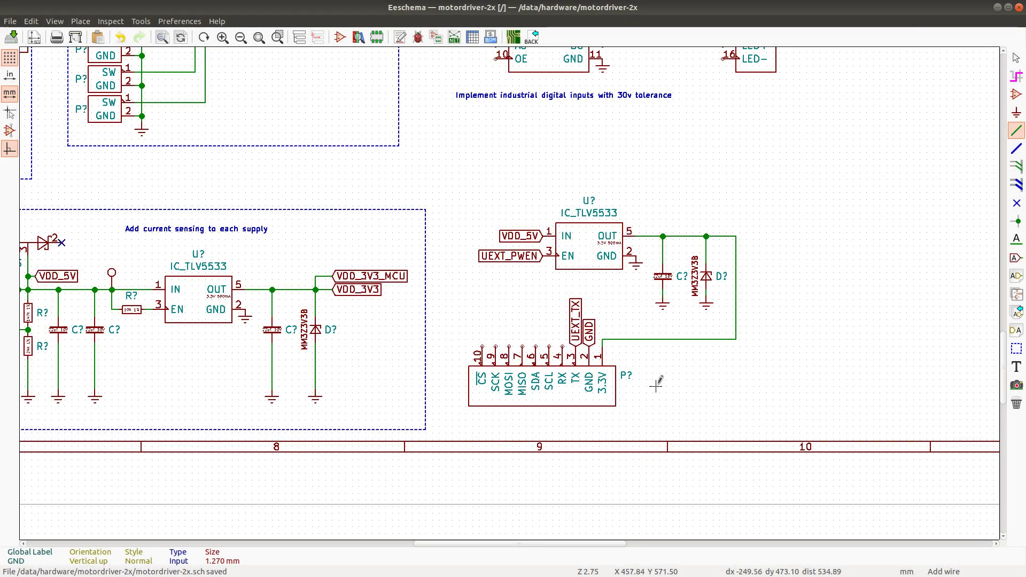
Add UEXT_RX and UEXT_SCL global labels on connector pins 4 and 5
key("c")
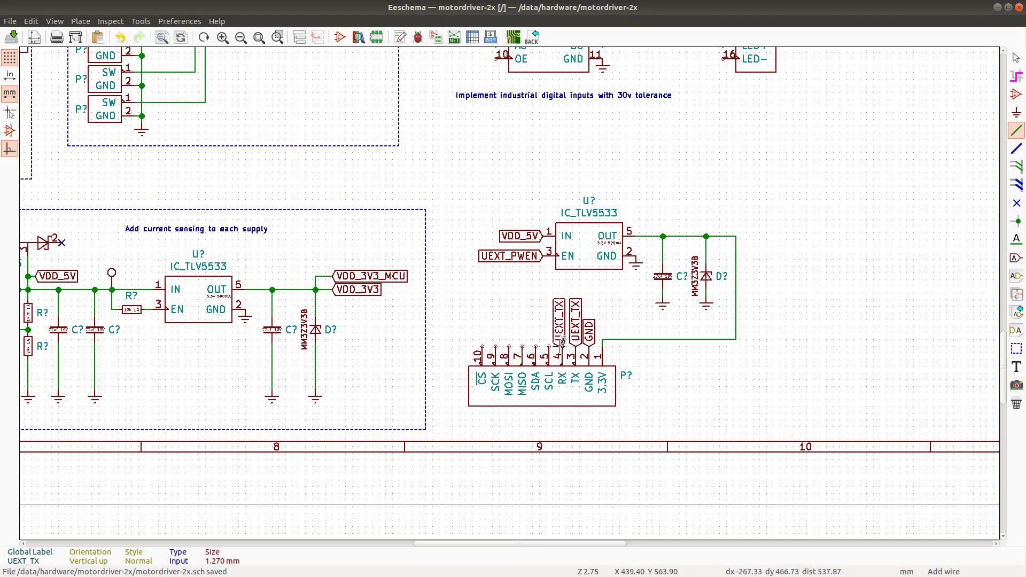
key("e")
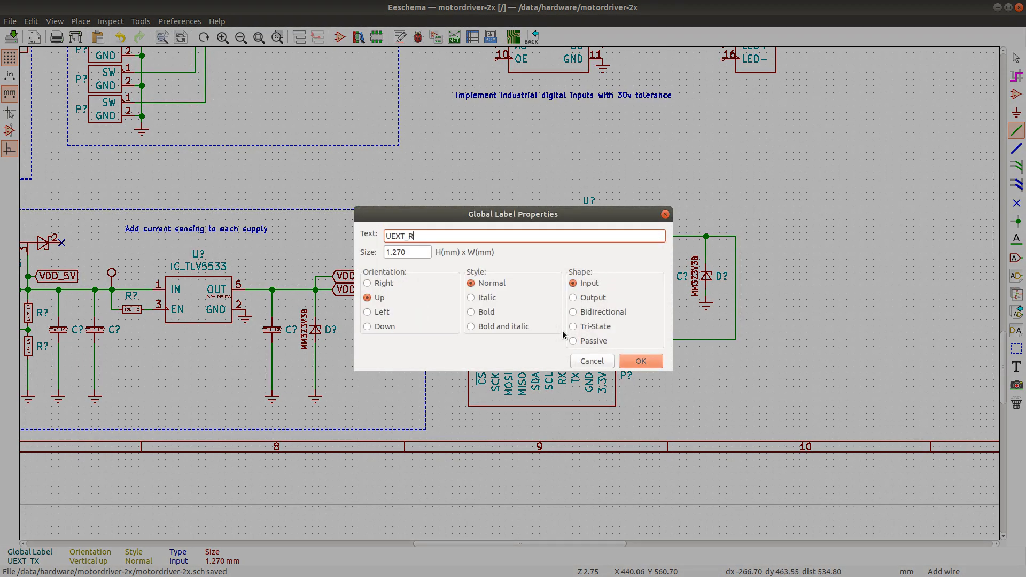
key("Return")
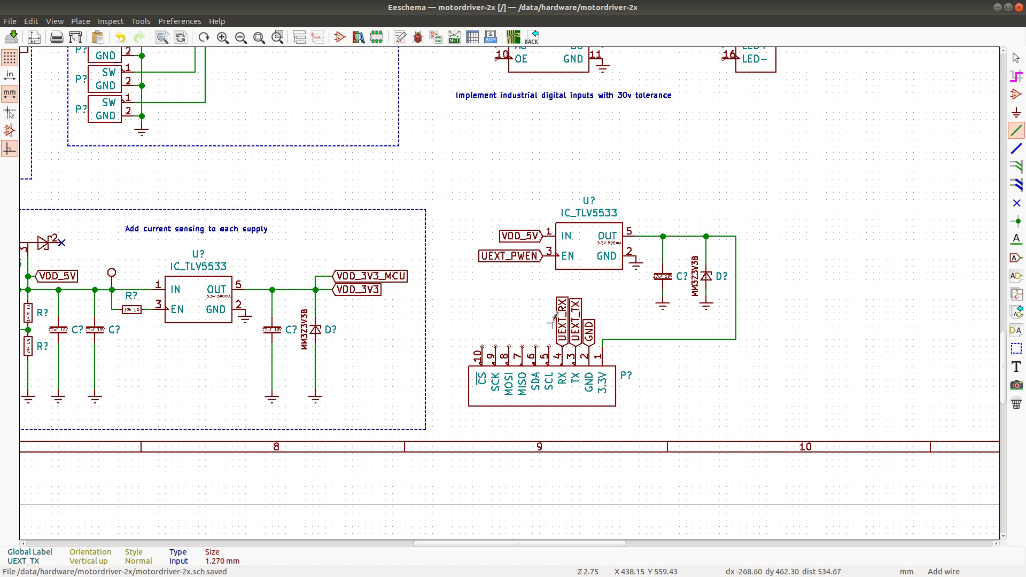
left_click(564, 341)
key("c")
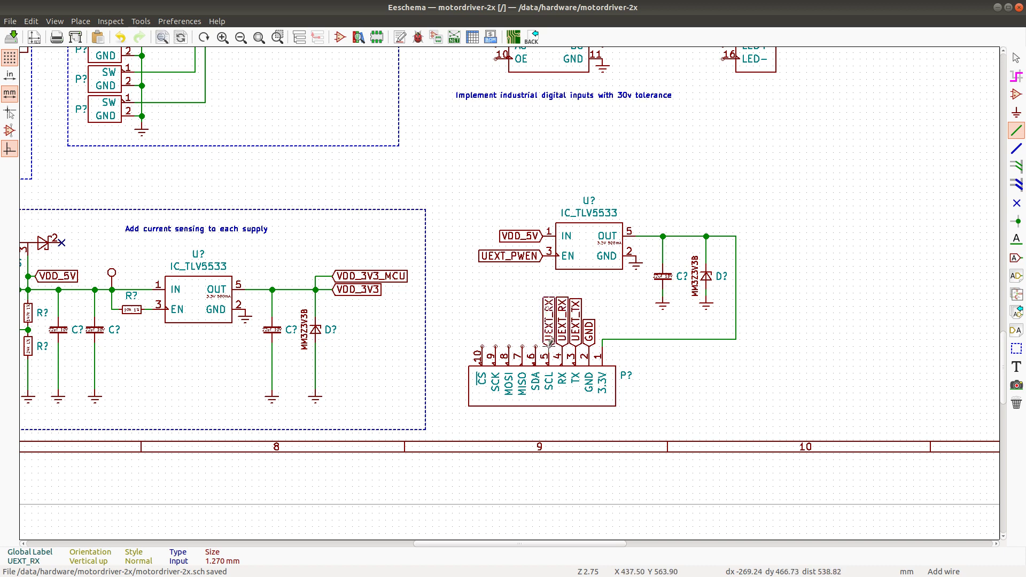
key("e")
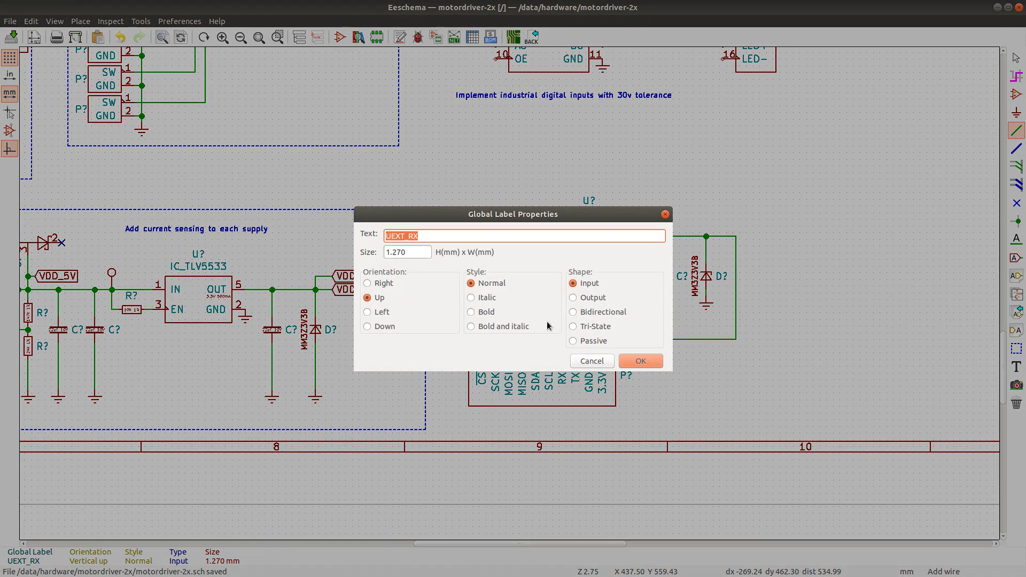
key("End")
key("BackSpace")
type("SCL")
key("Return")
Copy a label onto pin 6 and rename it UEXT_SDA
key("c")
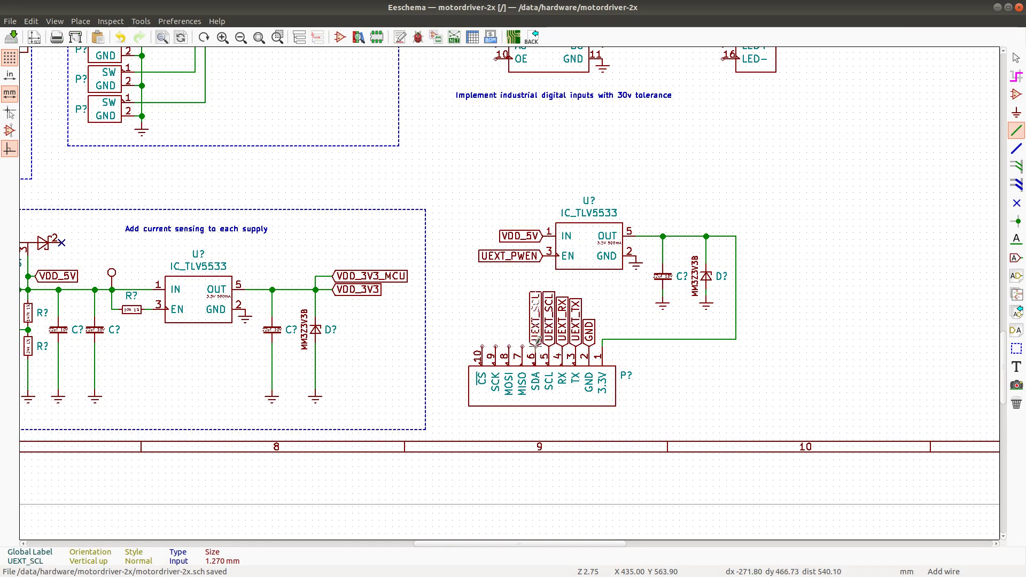
left_click(536, 334)
key("e")
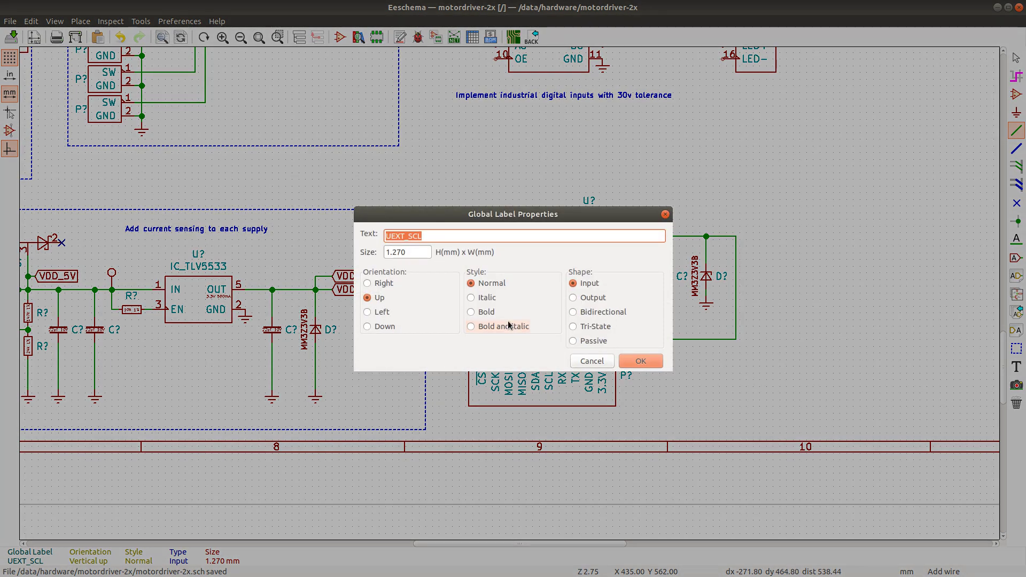
key("End")
key("BackSpace")
type("DA")
key("Return")
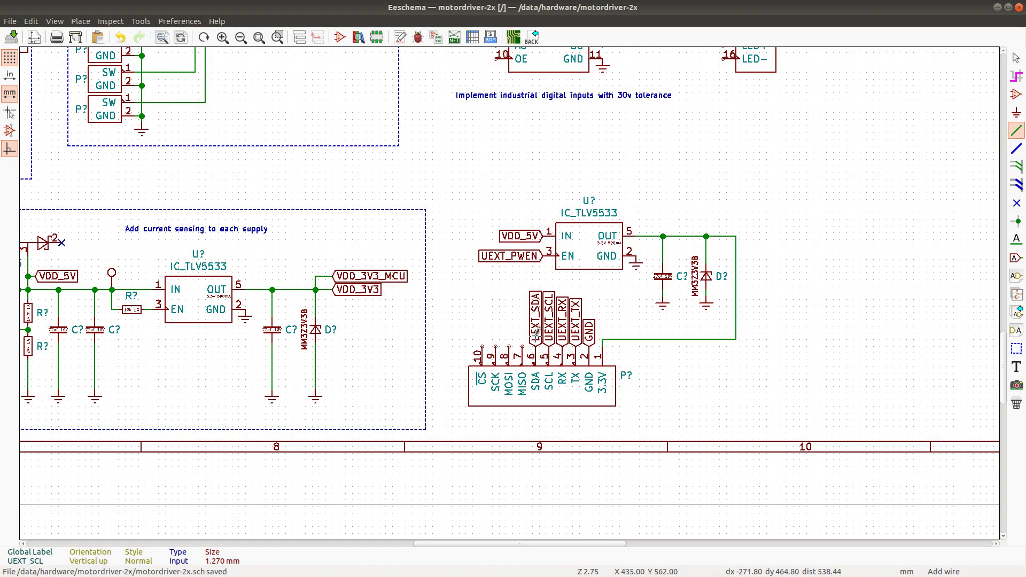
key("c")
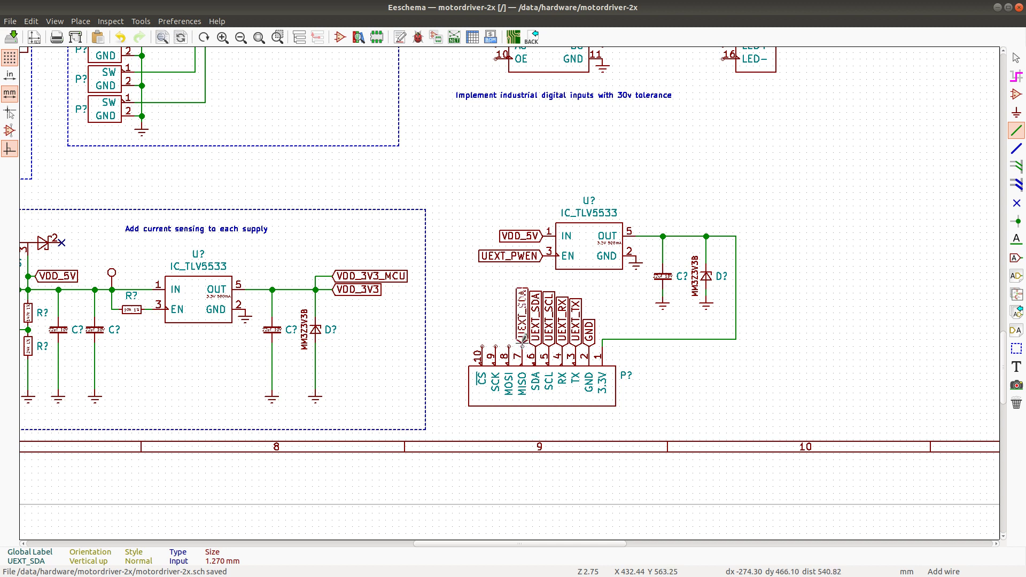
Add UEXT_MISO and UEXT_MOSI labels on connector pins 7 and 8
left_click(522, 342)
key("e")
left_click(441, 235)
key("BackSpace")
key("BackSpace")
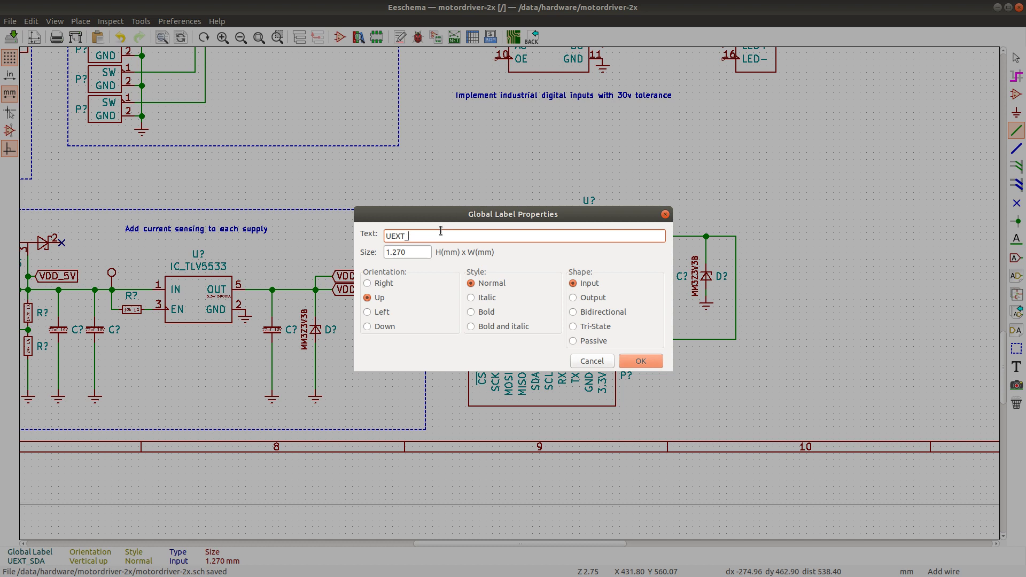
type("MISO")
key("Return")
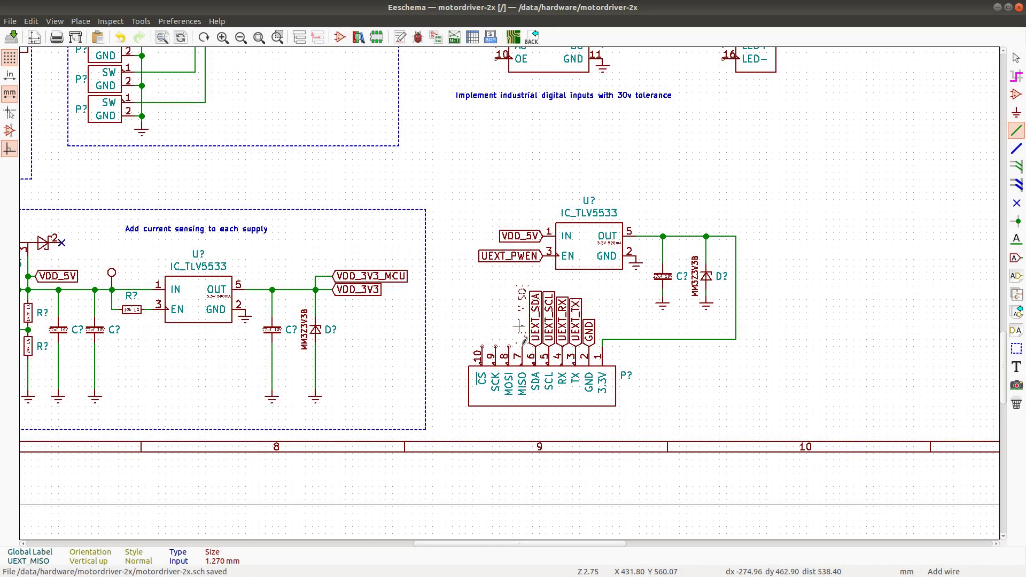
key("c")
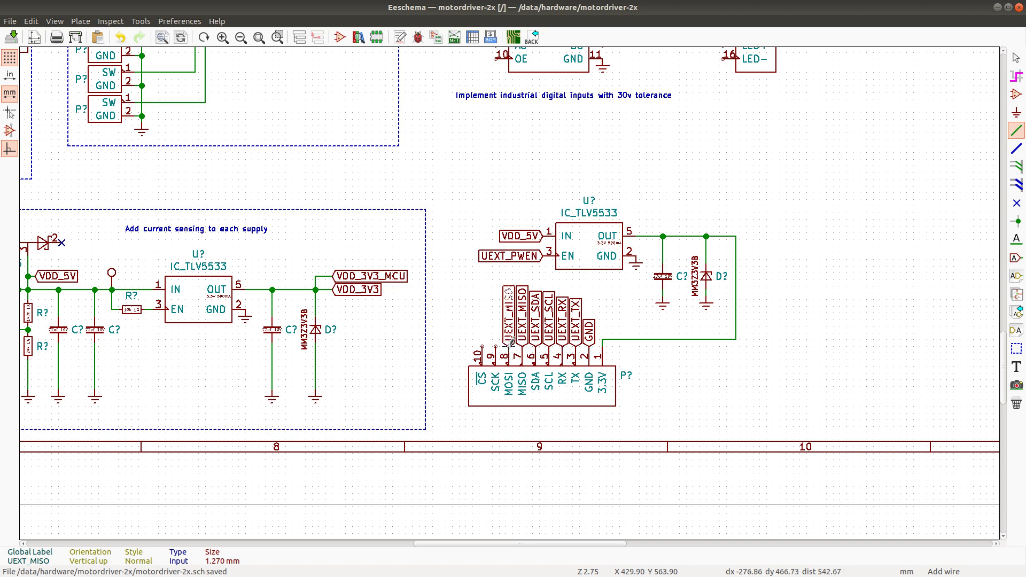
left_click(512, 322)
double_click(510, 325)
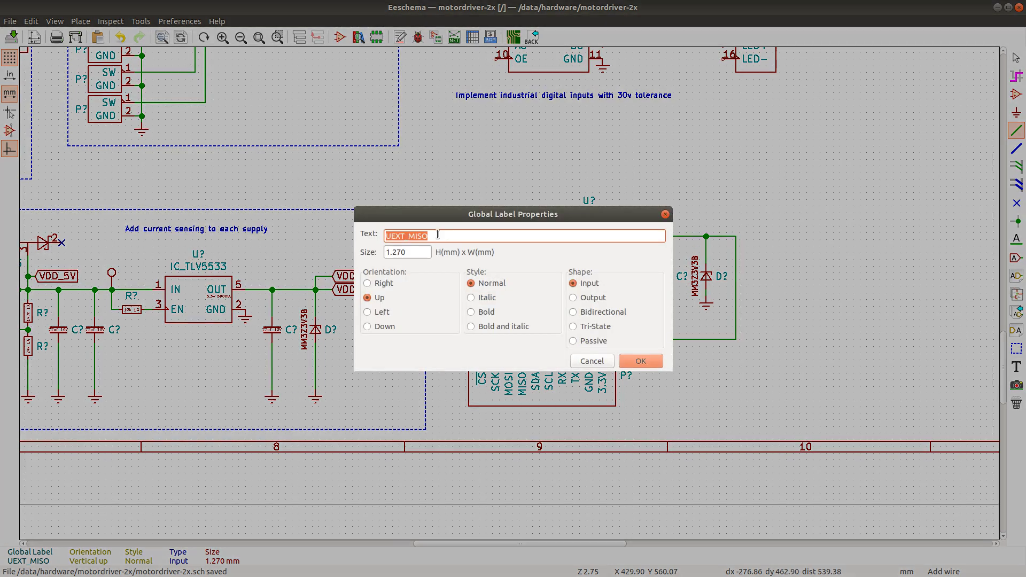
left_click(436, 236)
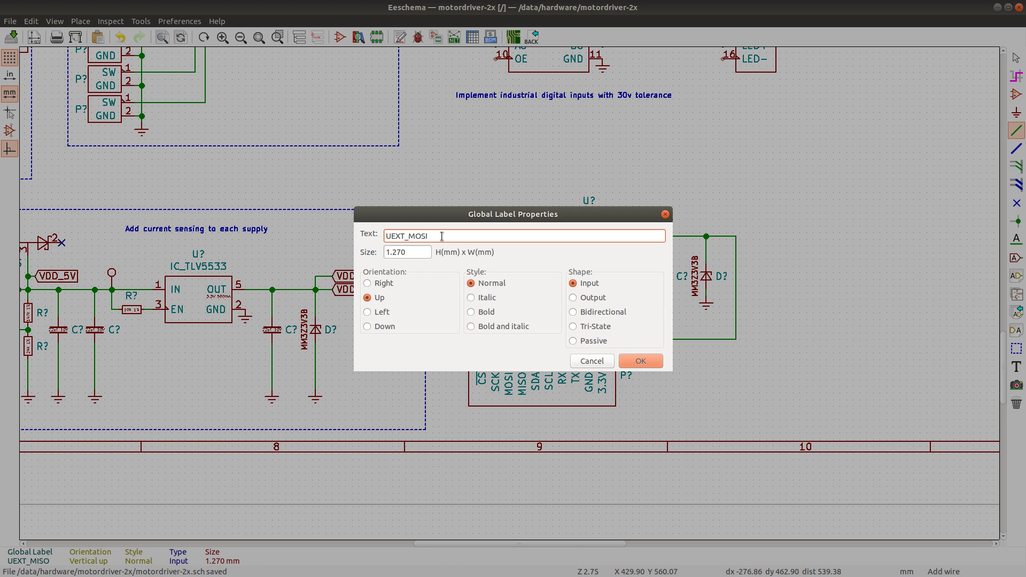
key("Return")
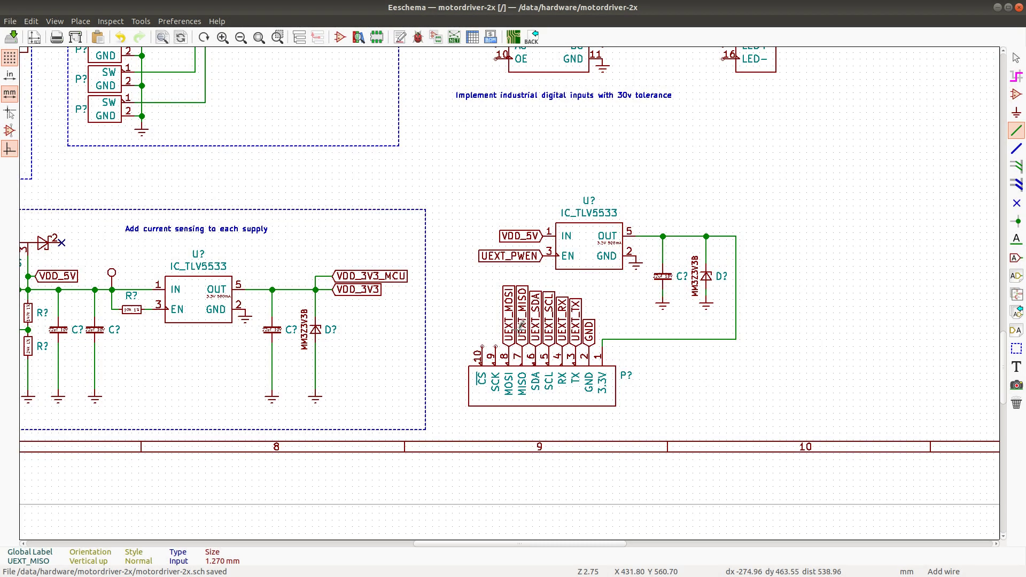
Add UEXT_SCK and UEXT_CS labels on connector pins 9 and 10
key("c")
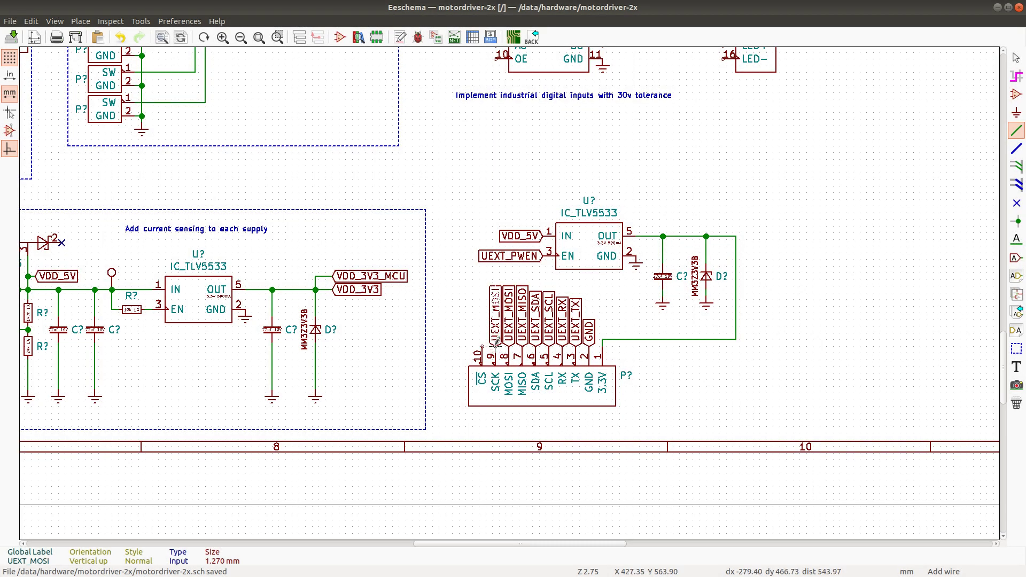
double_click(491, 324)
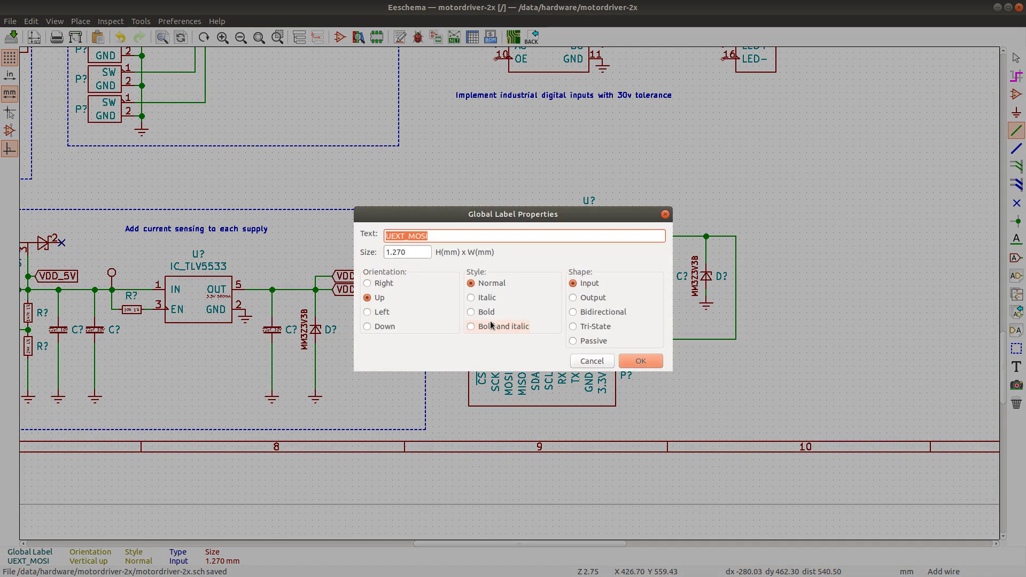
key("End")
key("BackSpace")
type("SCK")
key("Return")
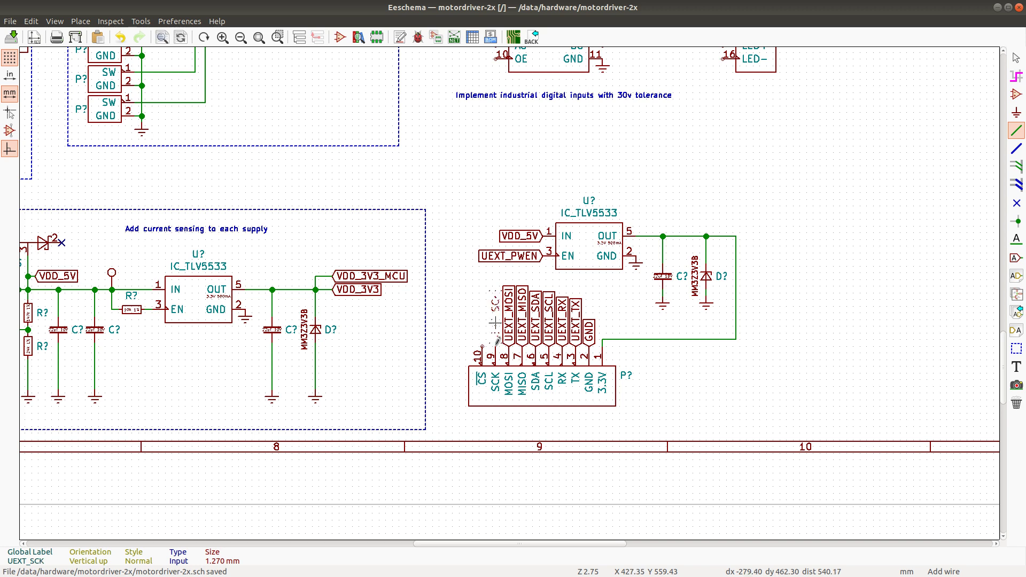
key("c")
left_click(483, 340)
double_click(480, 317)
key("End")
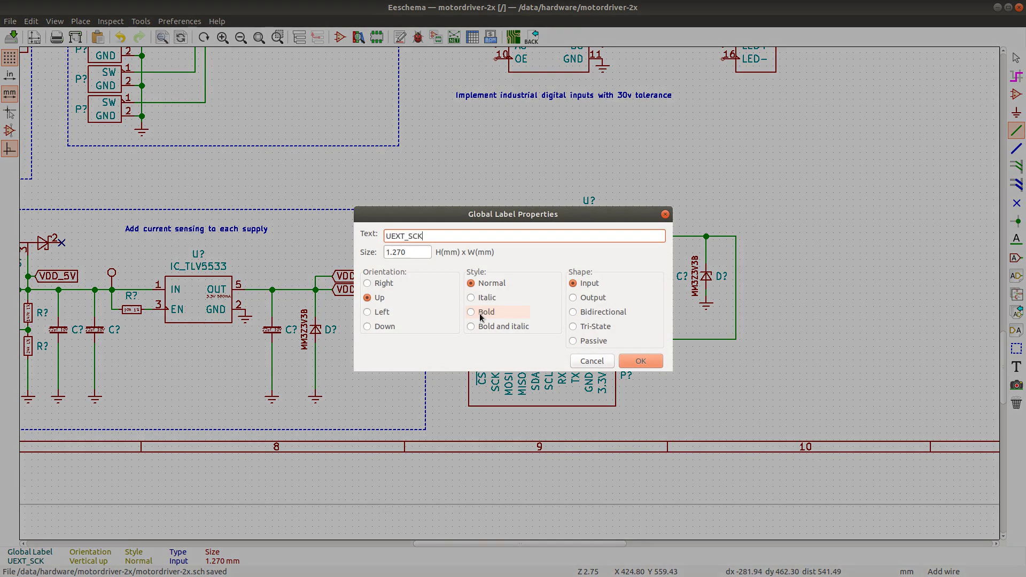
type("CS")
key("Return")
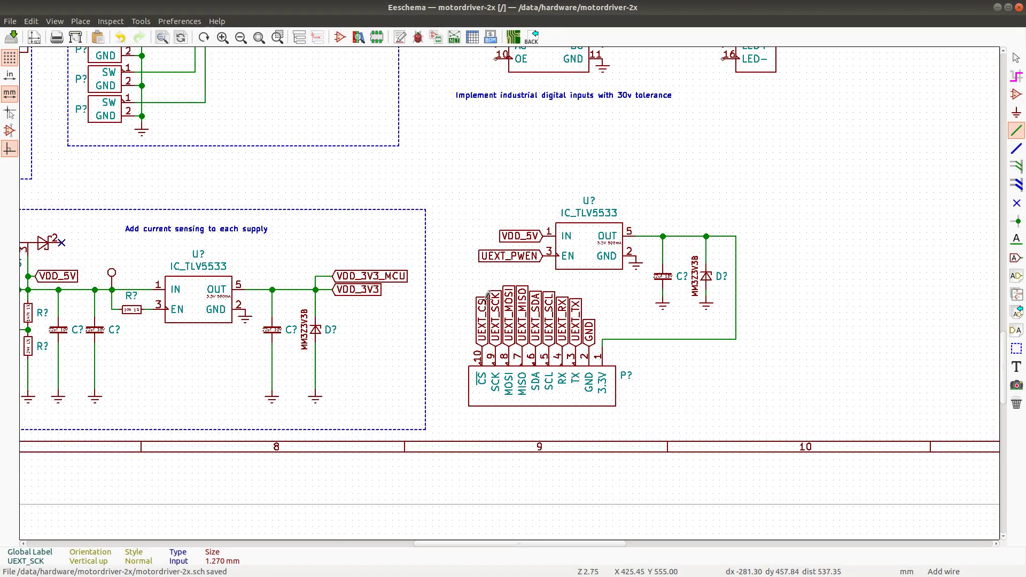
Block-select just the UEXT labels, Copy Block them, and save the schematic
left_click_drag(471, 284, 573, 334)
right_click(574, 335)
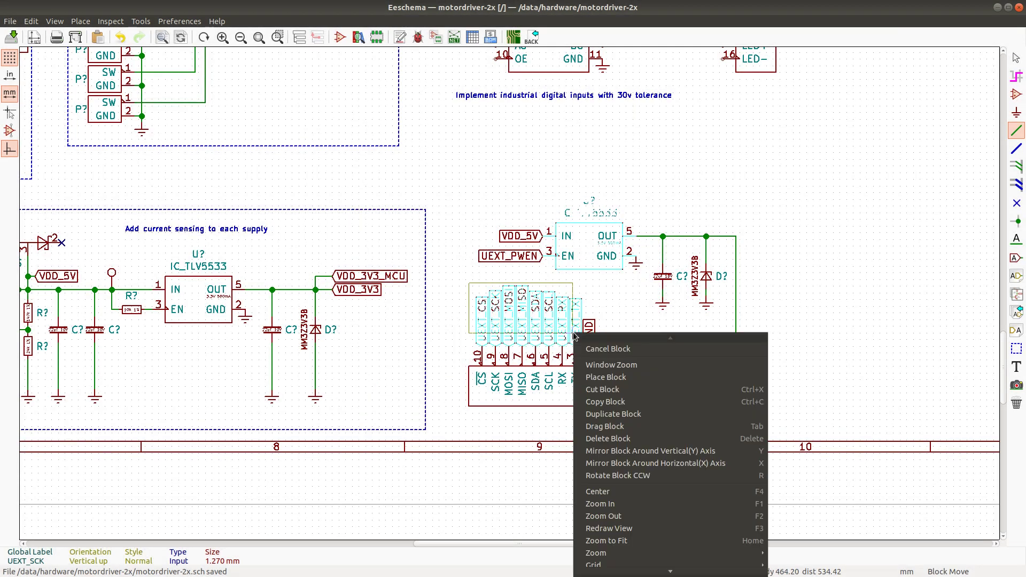
key("Escape")
key("Escape")
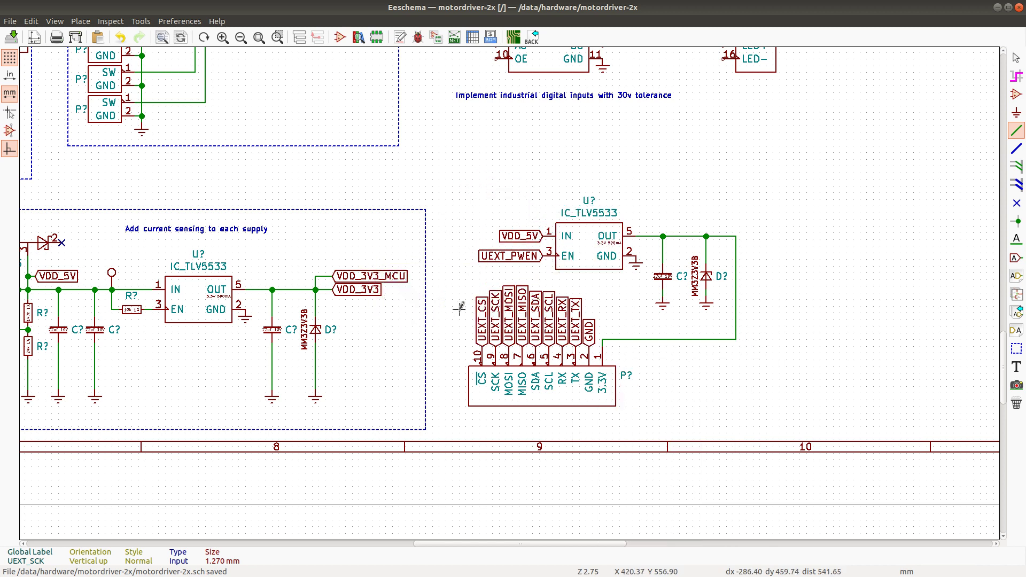
left_click_drag(459, 308, 577, 334)
right_click(578, 334)
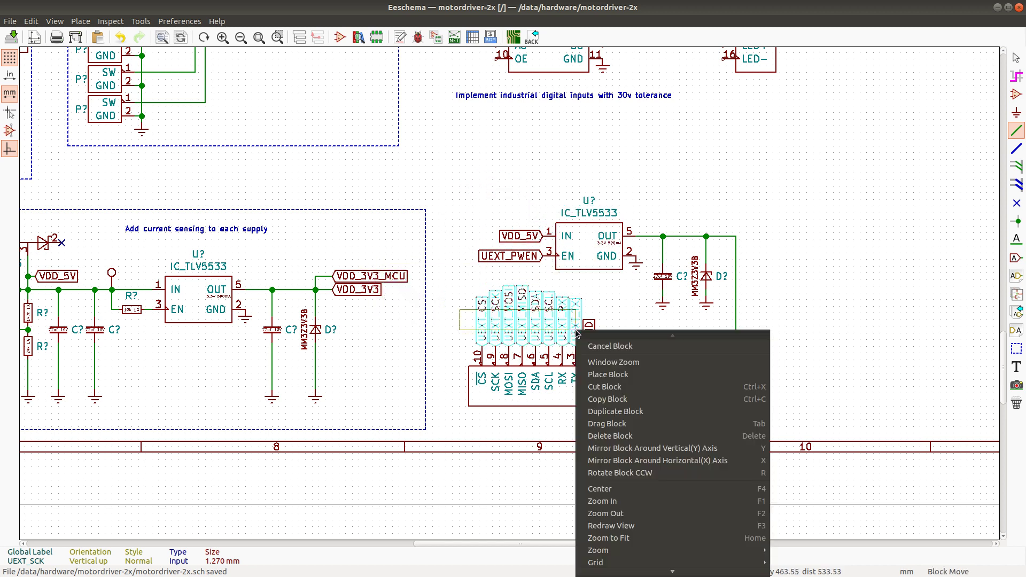
left_click(624, 408)
key("ctrl+s")
Paste the copied UEXT global label block beside the STM32 symbol near its PD pins
scroll(506, 292, "down", 3)
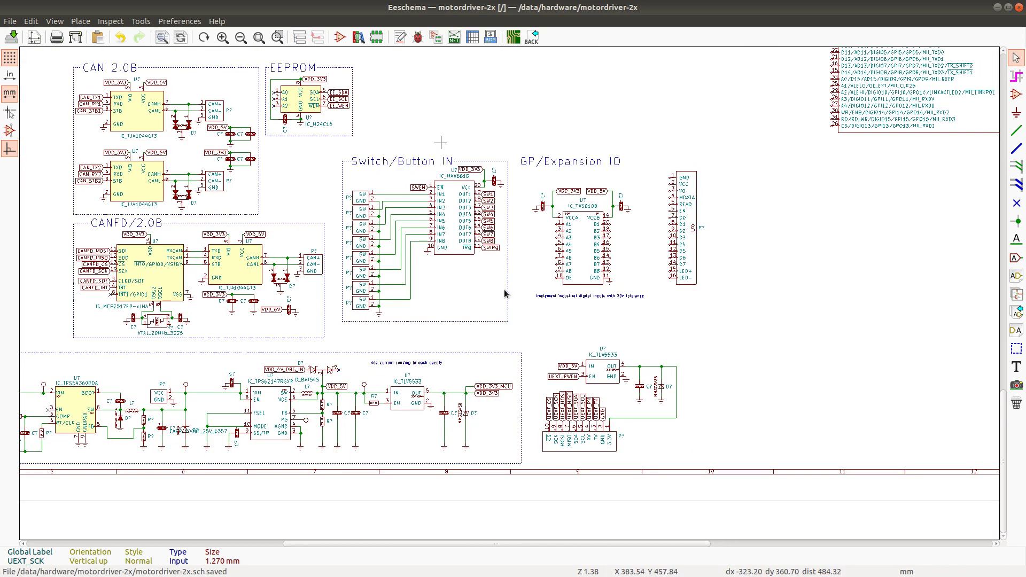
scroll(507, 293, "down", 2)
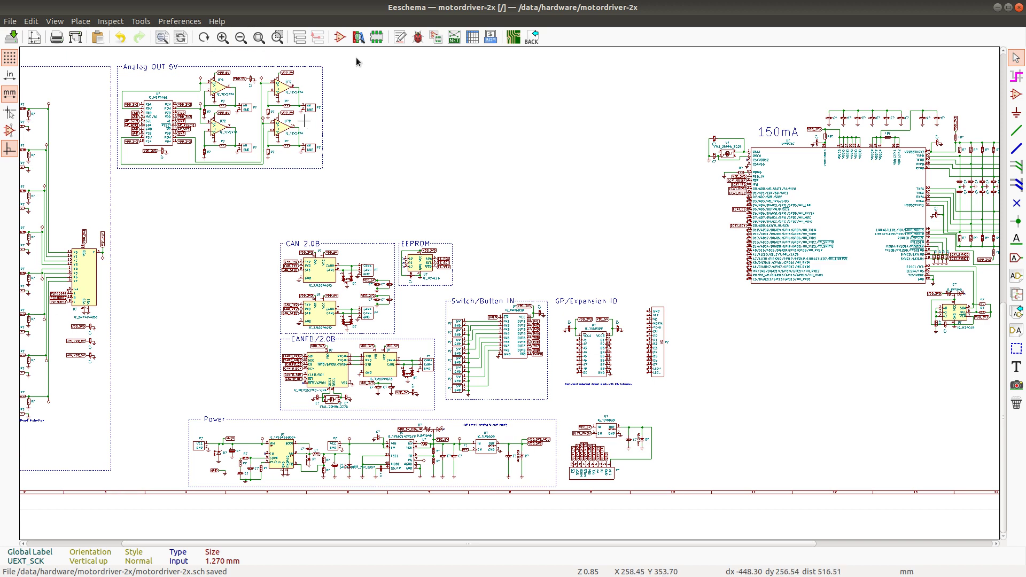
scroll(567, 130, "down", 1)
scroll(506, 293, "up", 1)
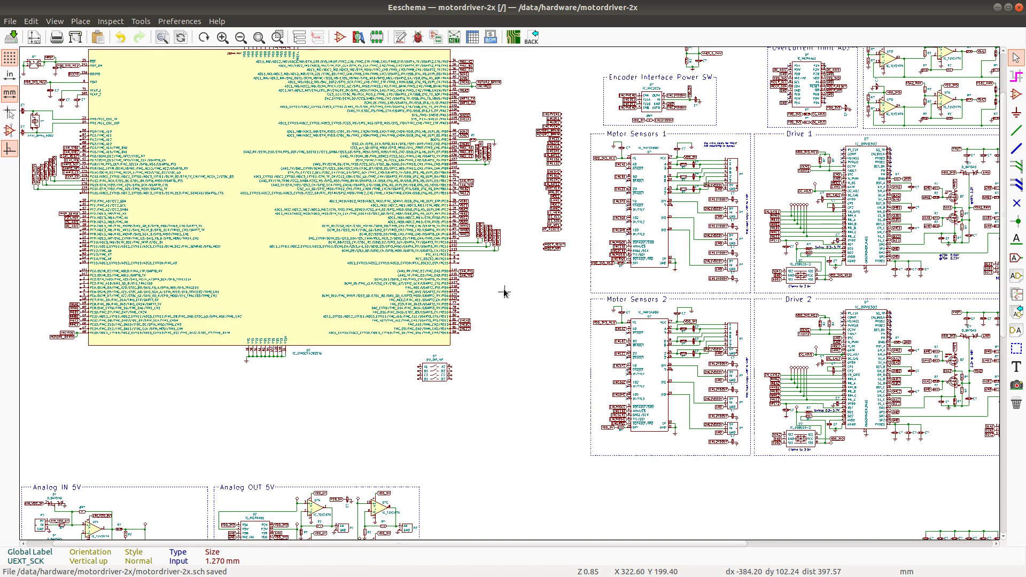
scroll(500, 304, "up", 1)
key("ctrl+v")
left_click(489, 325)
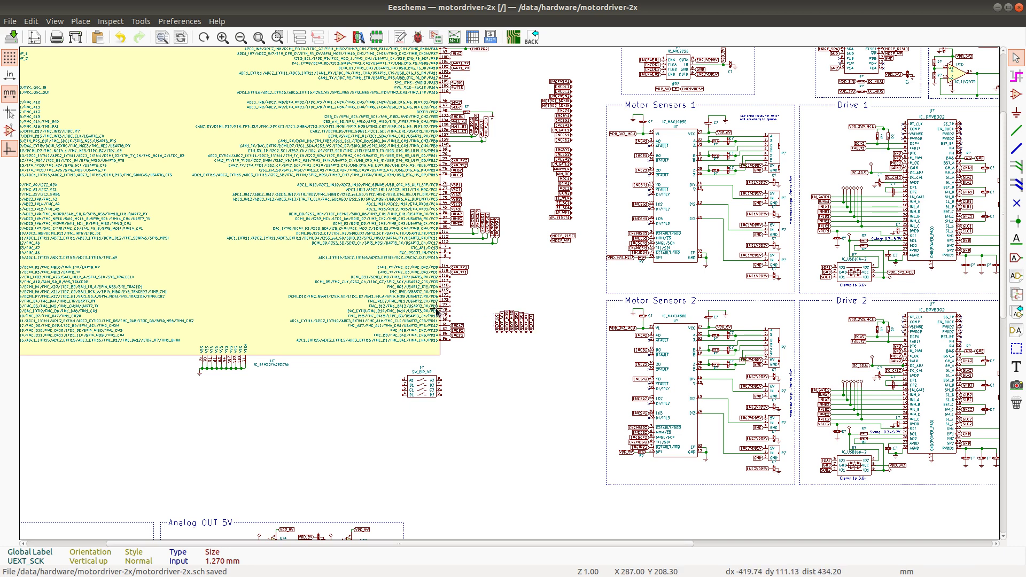
scroll(241, 303, "up", 1)
scroll(242, 303, "up", 1)
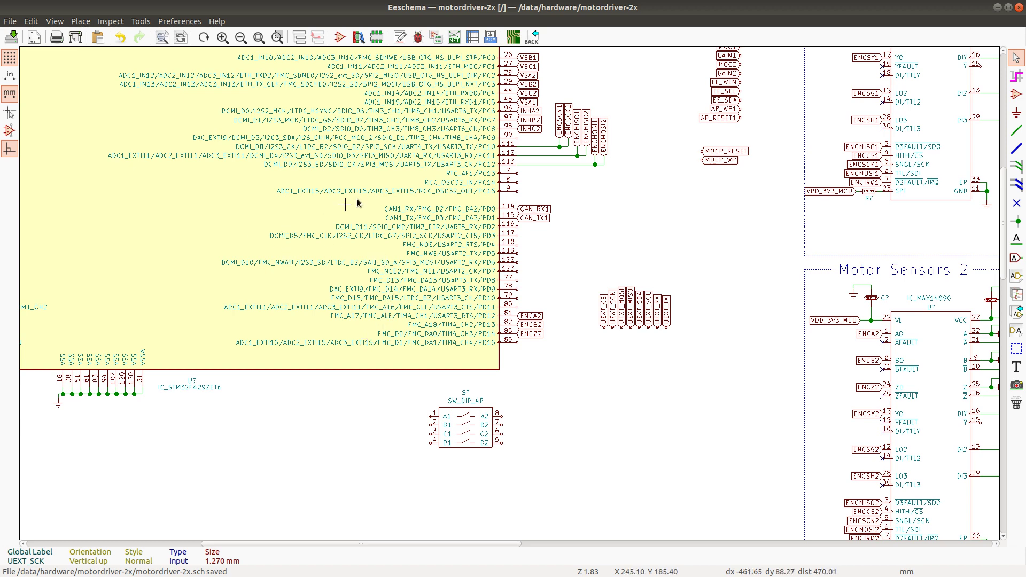
scroll(224, 241, "down", 1)
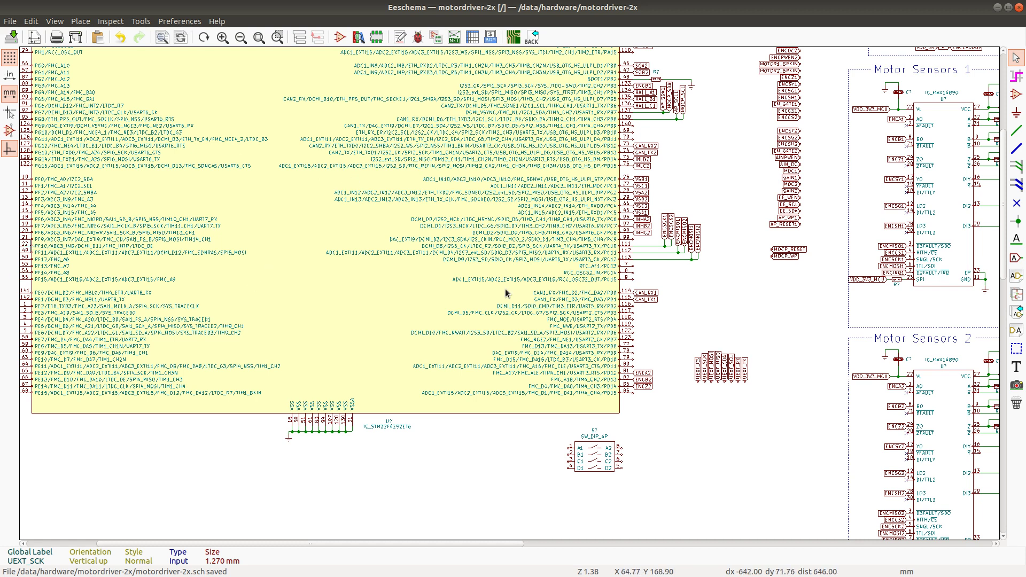
scroll(506, 293, "up", 1)
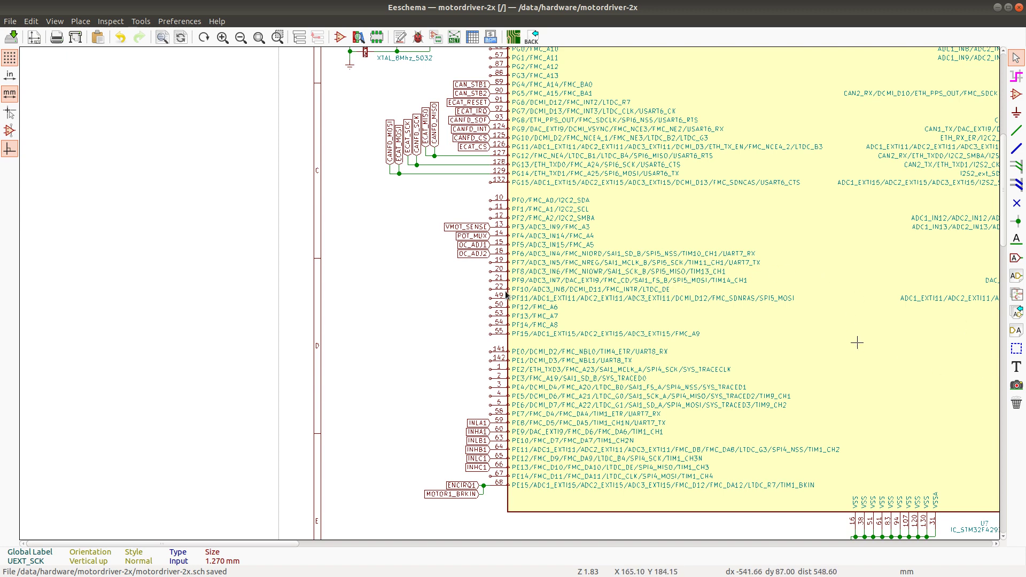
Move the eight UEXT labels as a block beside the MCU's PF pins
scroll(859, 344, "down", 2)
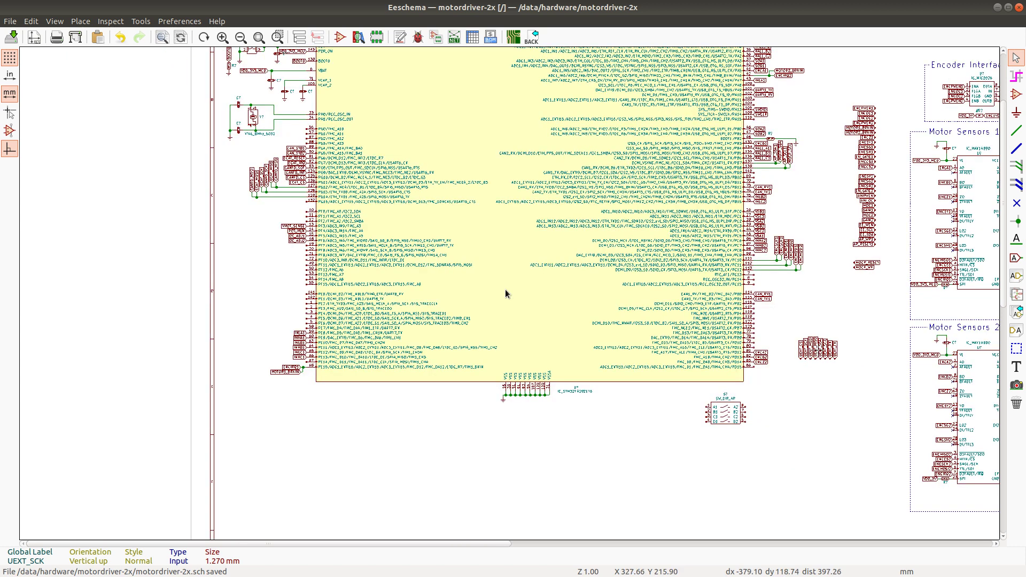
scroll(817, 347, "up", 1)
scroll(506, 294, "up", 1)
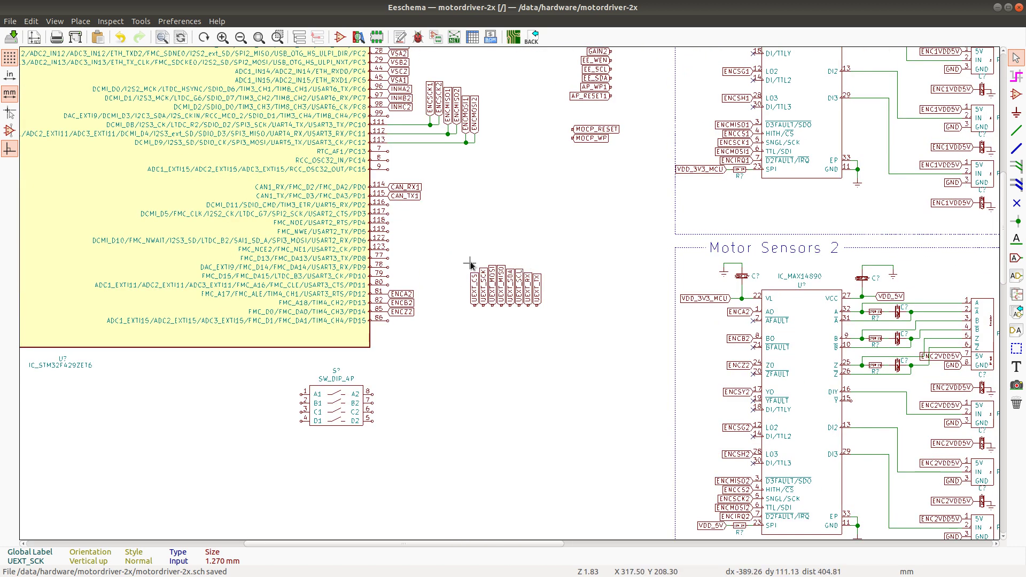
left_click_drag(467, 263, 506, 319)
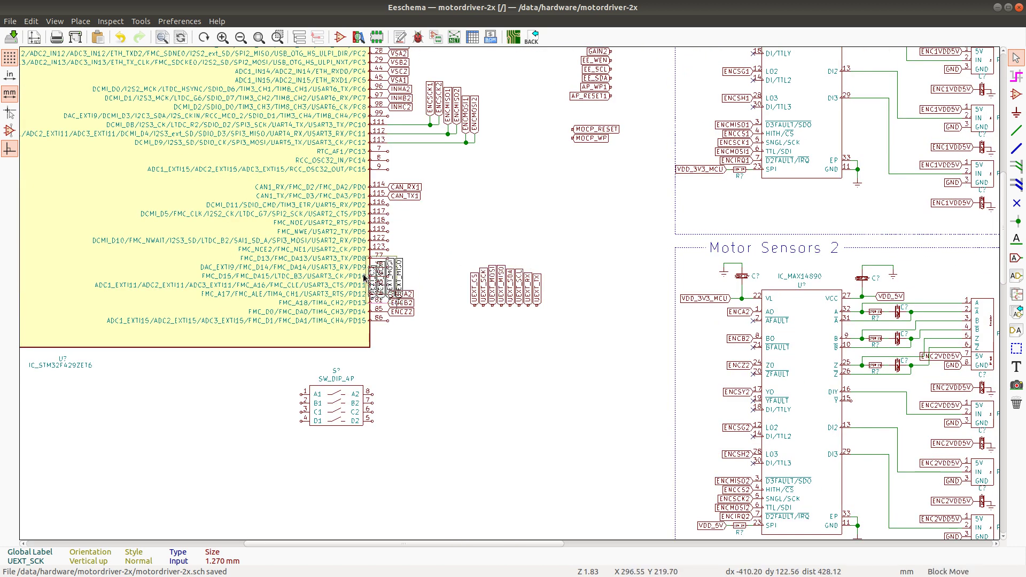
scroll(363, 278, "down", 2)
scroll(532, 286, "up", 2)
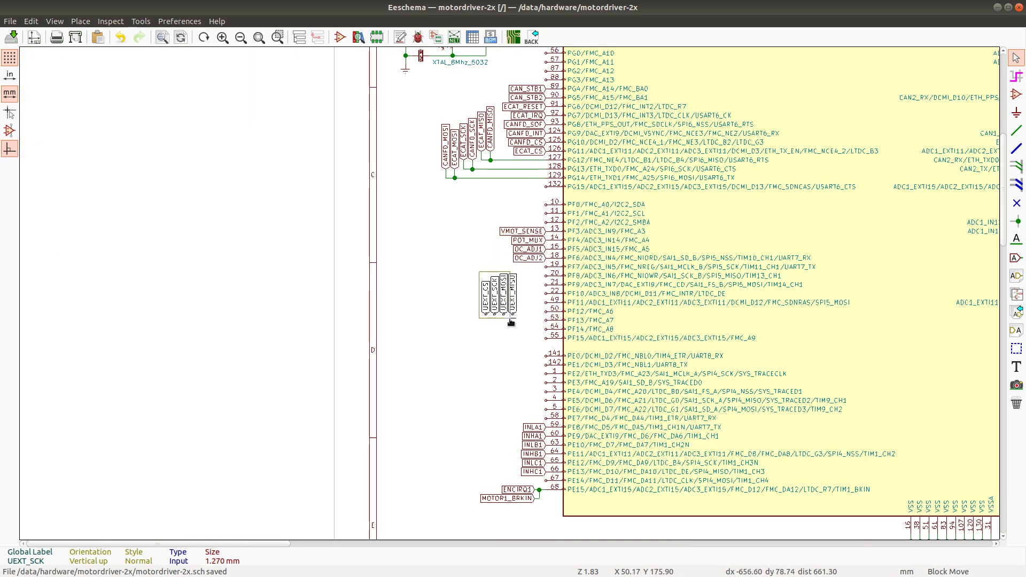
left_click(529, 298)
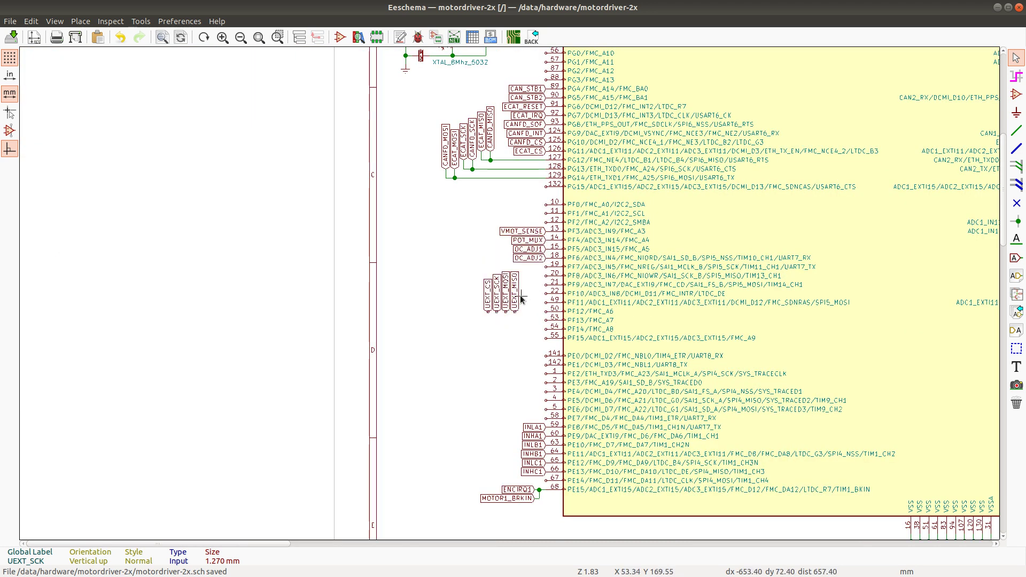
Place UEXT_MISO, UEXT_MOSI and UEXT_SCK horizontally on pins 20, 21 and 19 (PF8, PF9, PF7)
key("m")
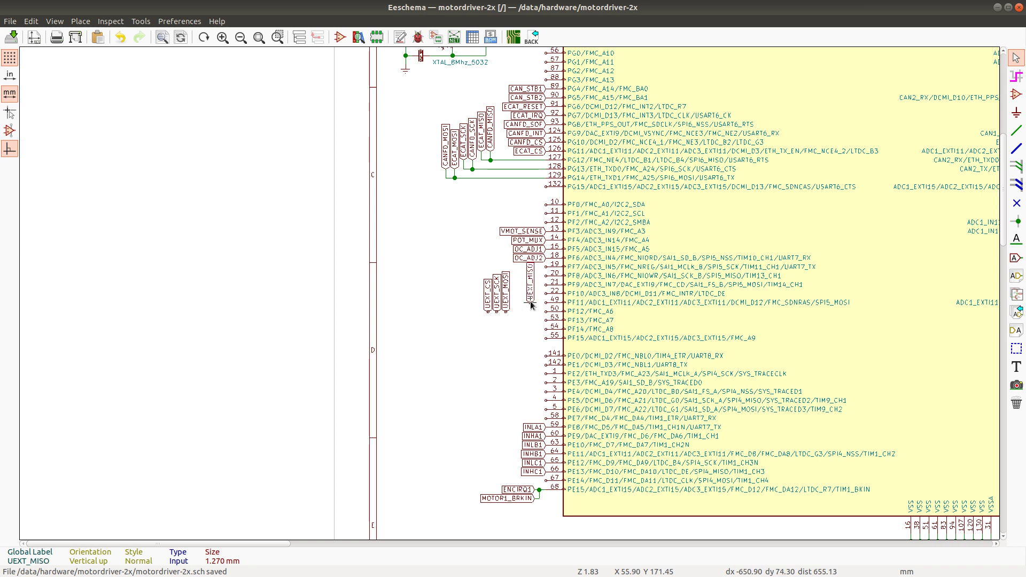
key("r")
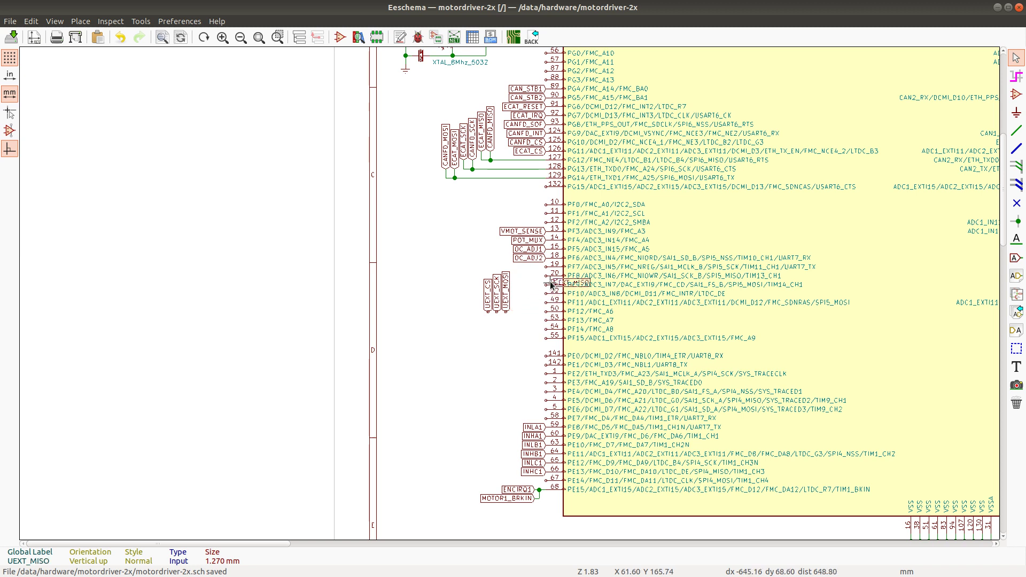
key("r")
key("r")
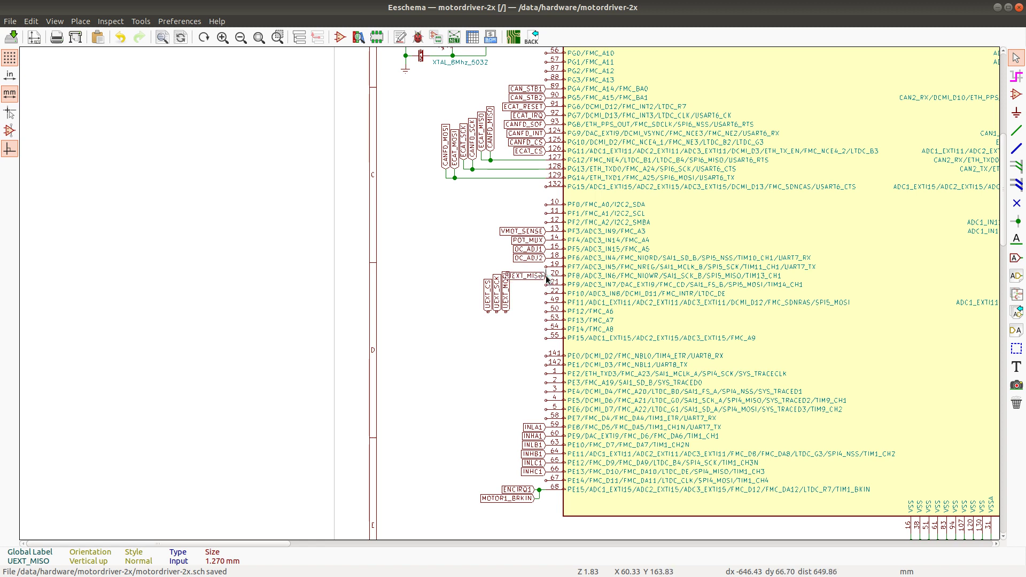
left_click(546, 279)
key("m")
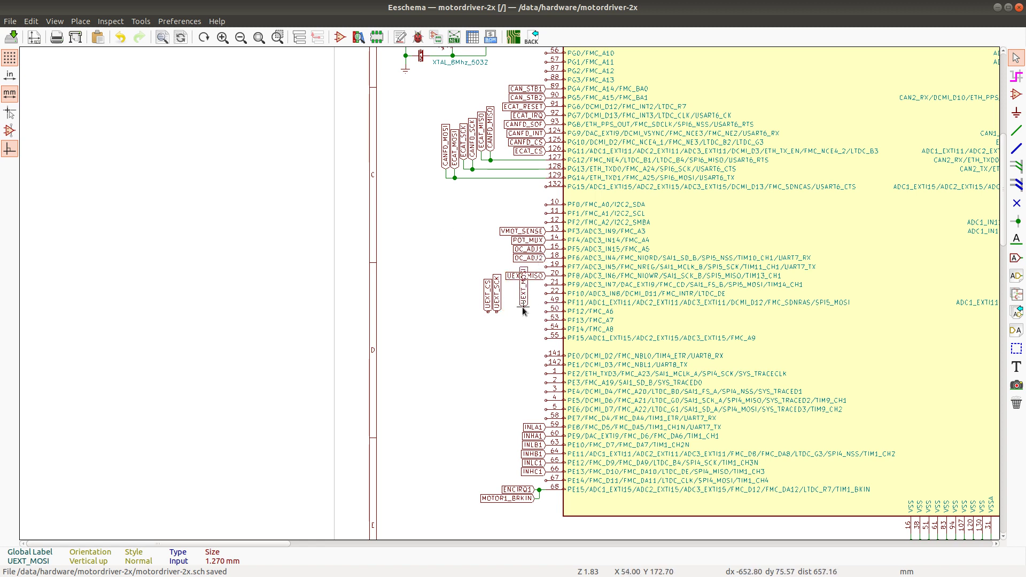
key("r")
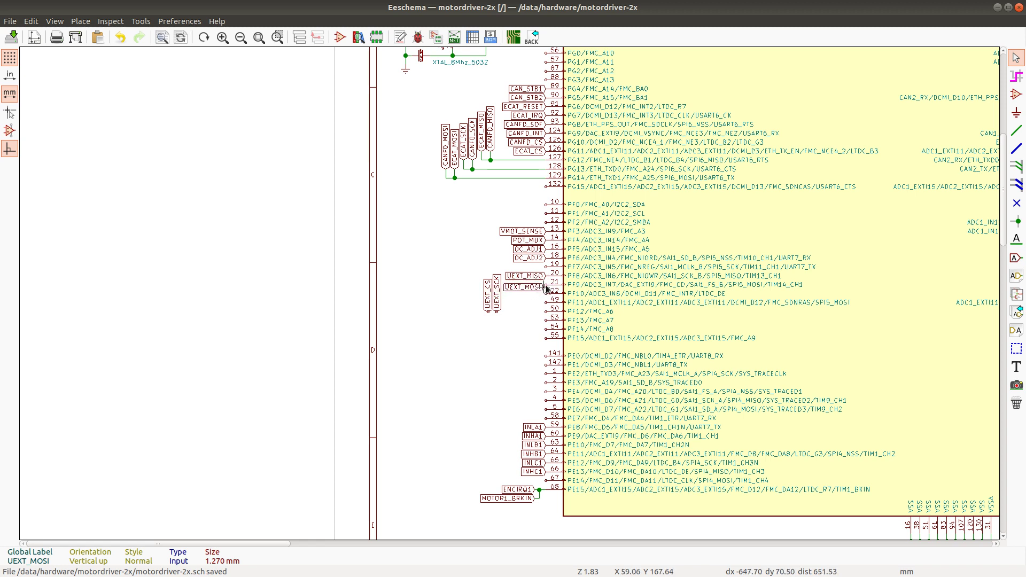
left_click(550, 284)
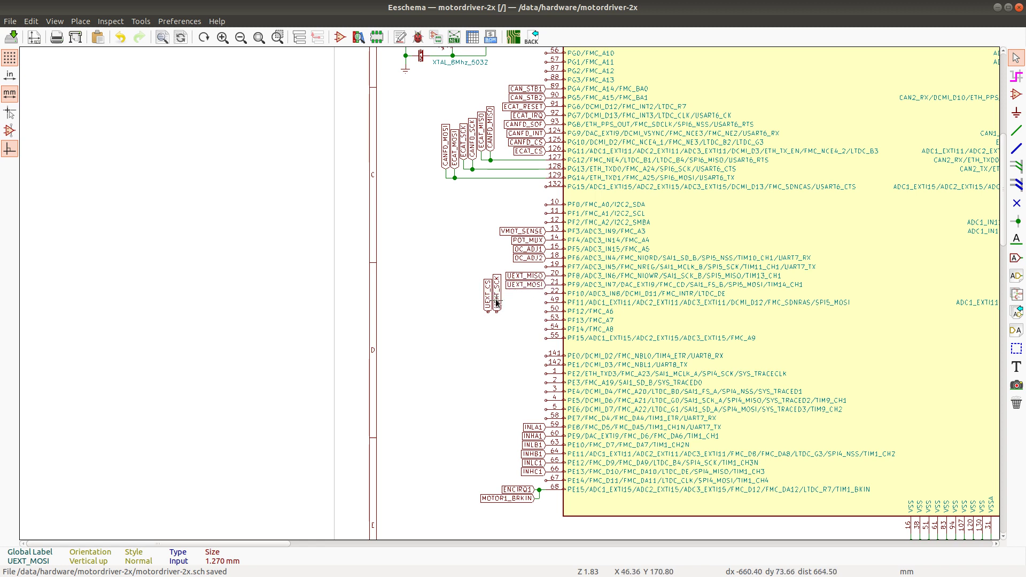
key("m")
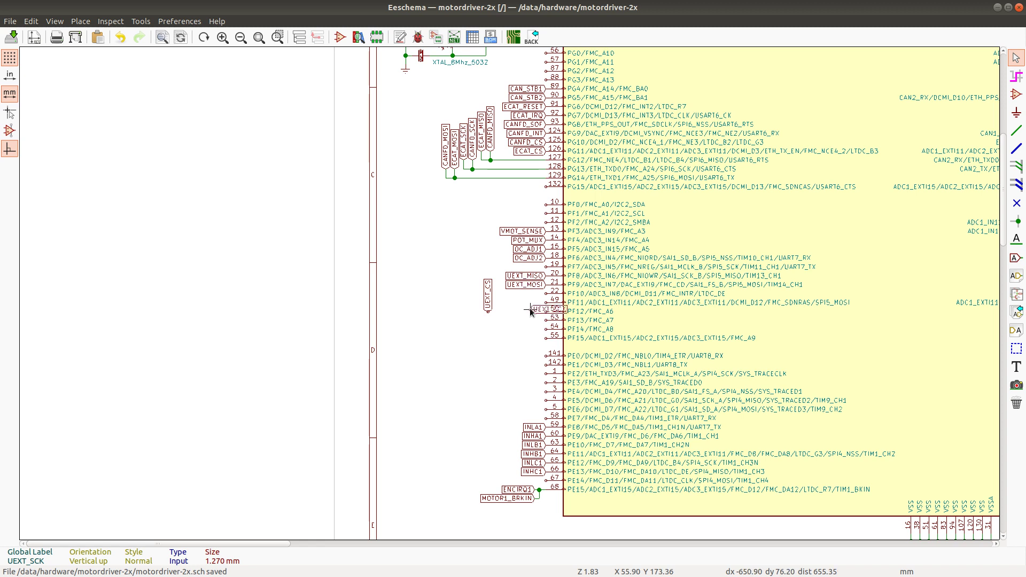
key("r")
key("r")
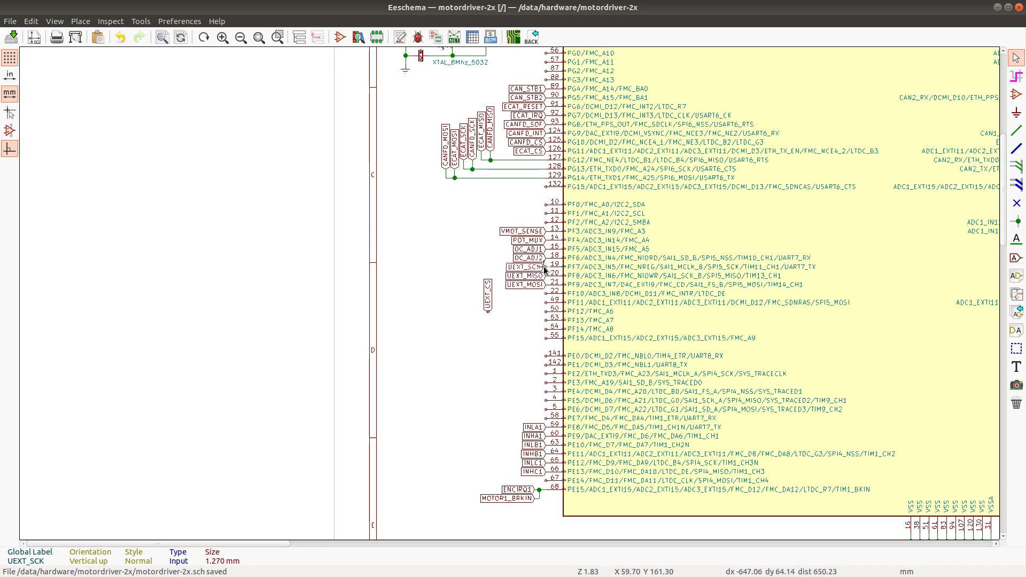
left_click(545, 270)
Rotate UEXT_CS horizontal and attach it to pin 22 (PF10) below the other labels
left_click_drag(488, 316, 546, 295)
key("r")
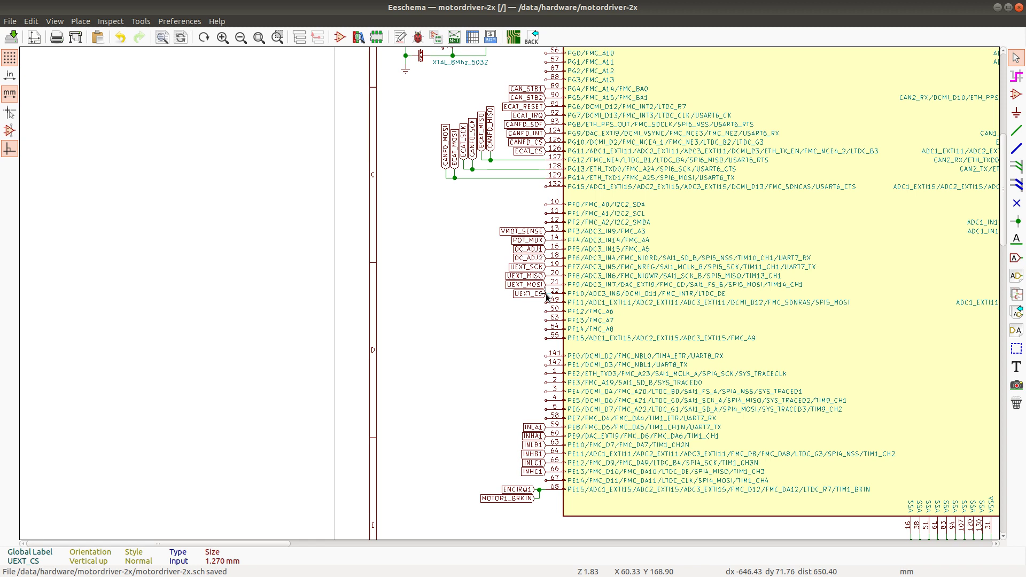
left_click_drag(546, 294, 547, 294)
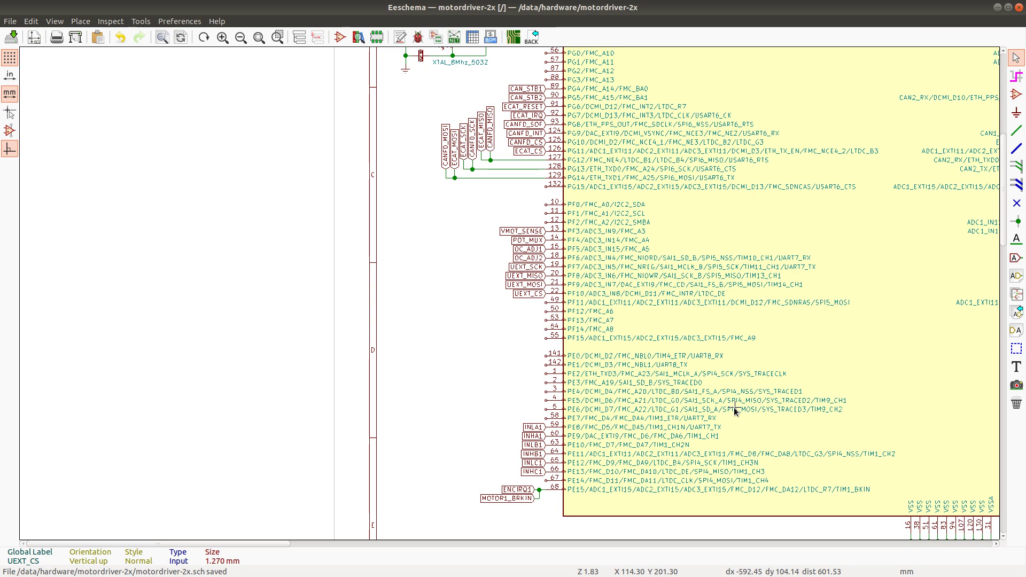
scroll(734, 402, "down", 1)
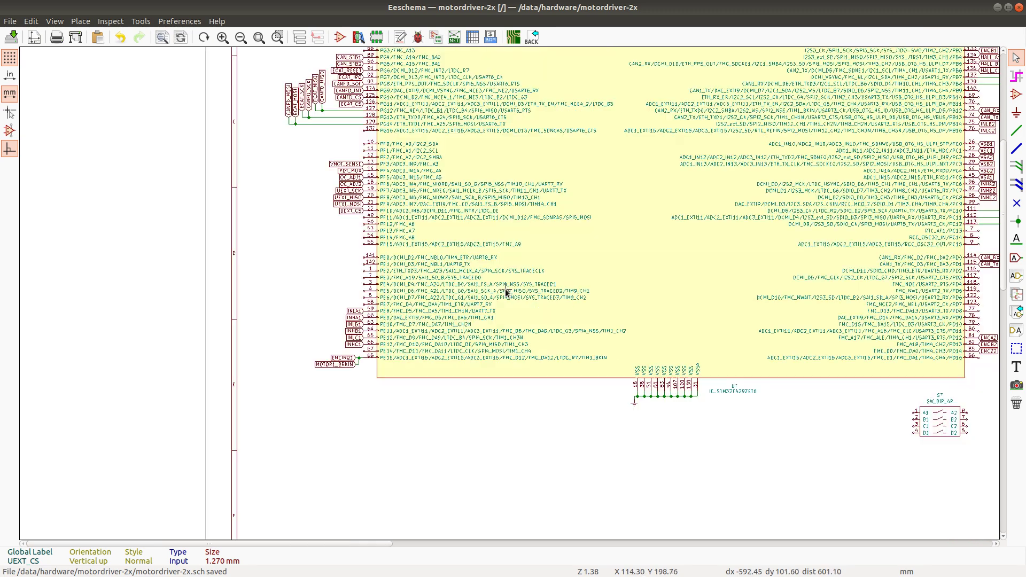
key("F4")
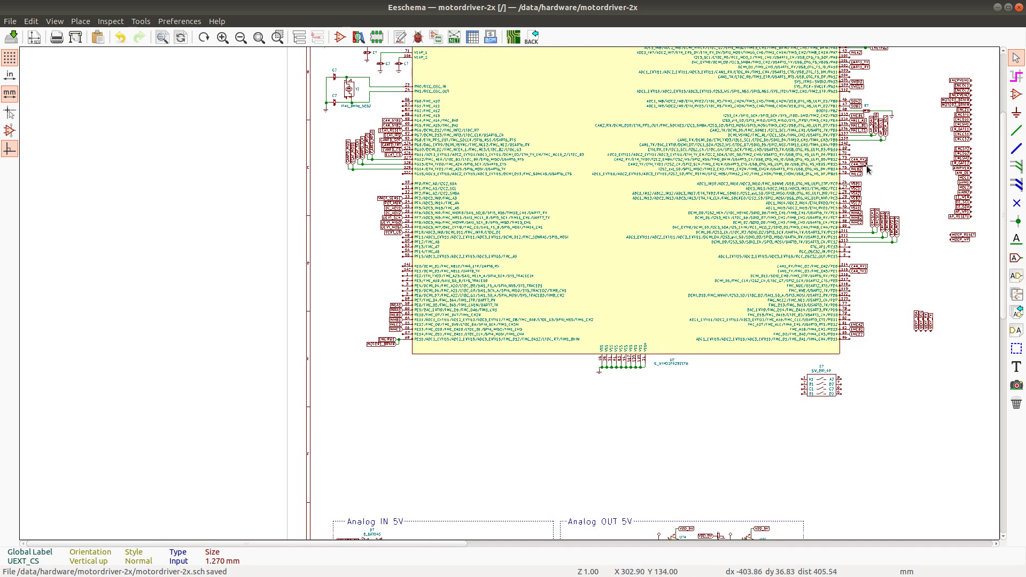
key("F4")
scroll(506, 293, "up", 1)
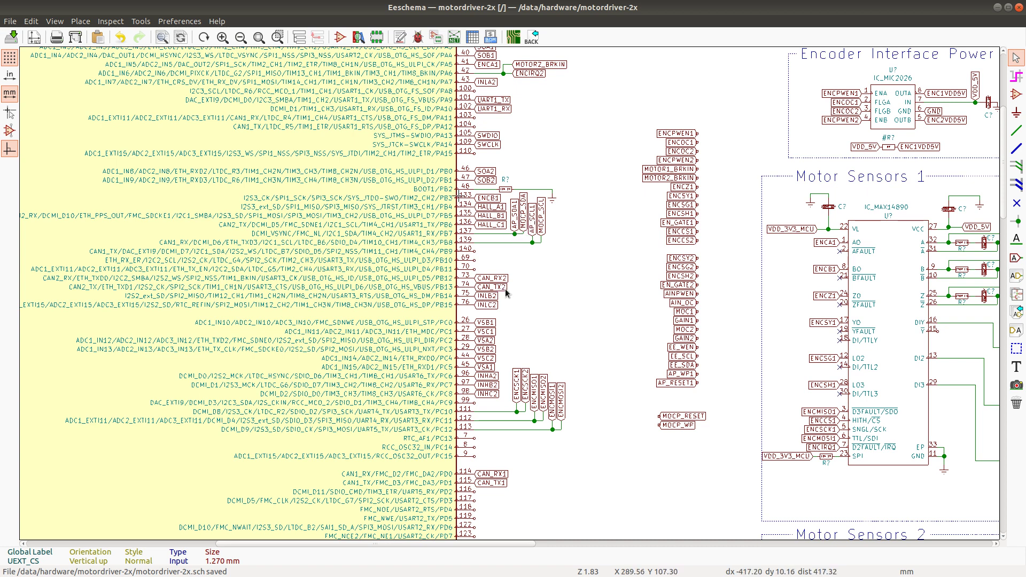
scroll(506, 293, "down", 1)
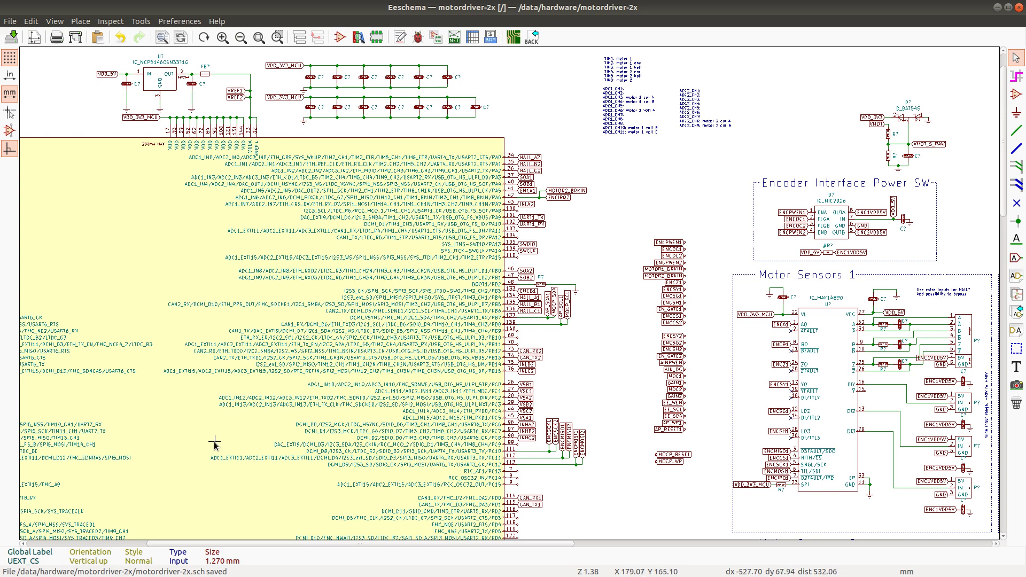
scroll(505, 293, "down", 2)
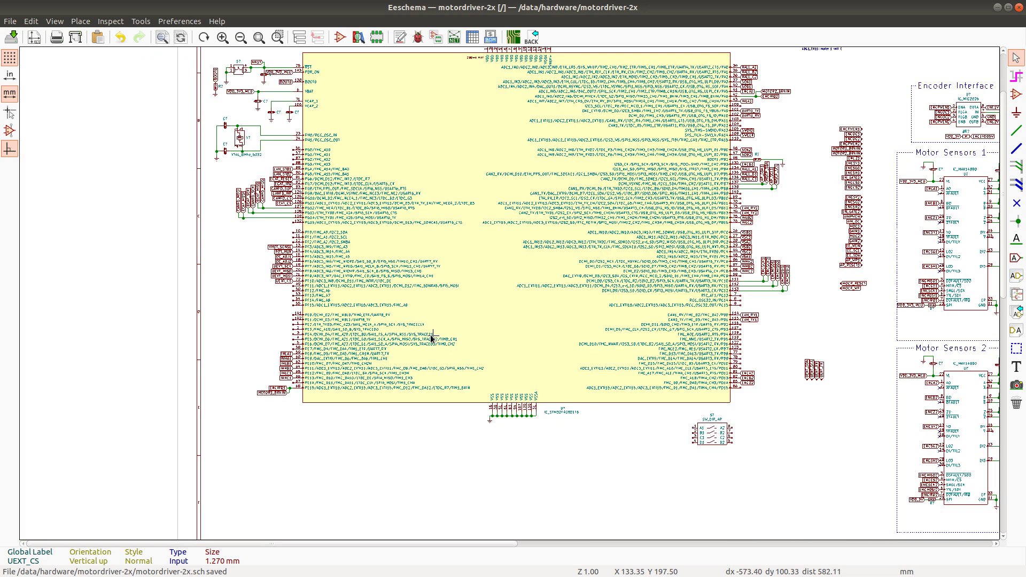
scroll(247, 293, "up", 3)
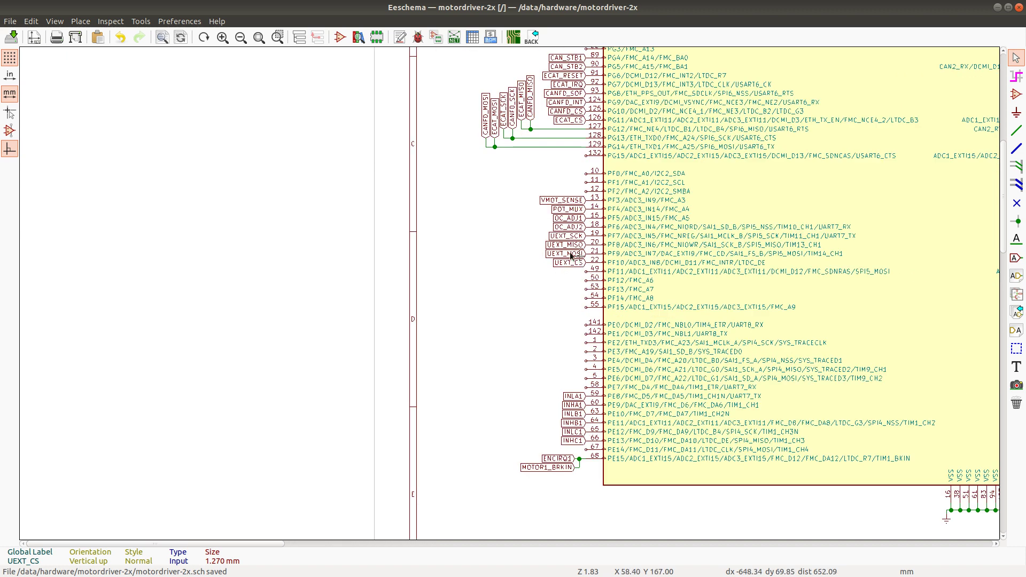
Shift the UEXT label block beside the PE pins, placing UEXT_CS on pin 3 (PE4) and UEXT_MOSI on pin 5 (PE6)
left_click_drag(537, 231, 566, 278)
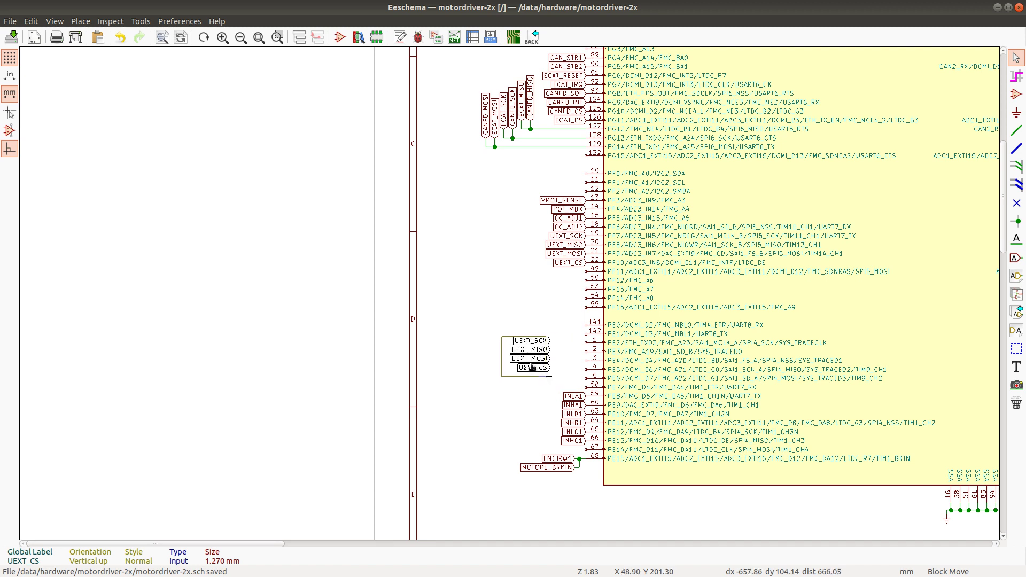
left_click(533, 367)
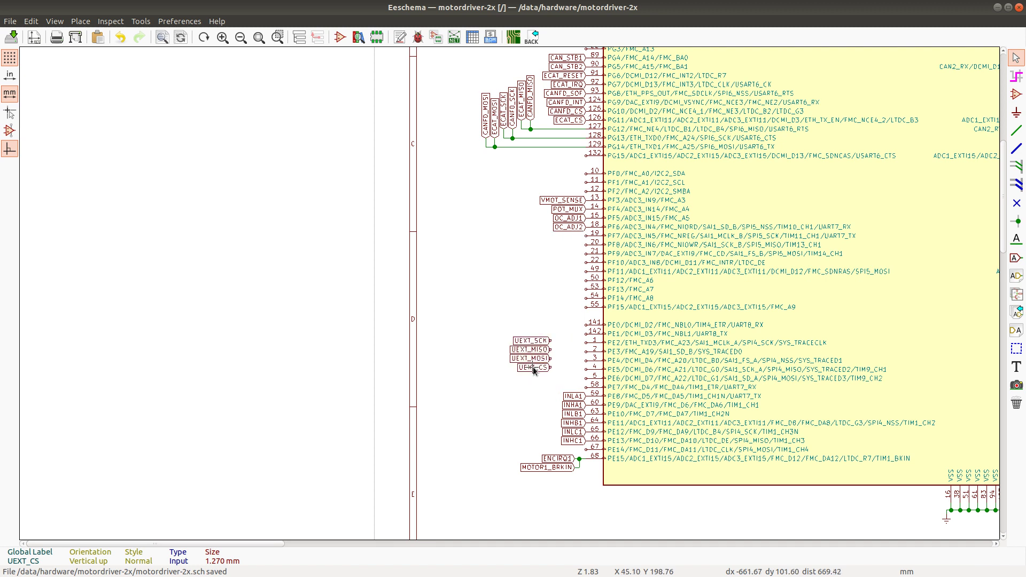
key("m")
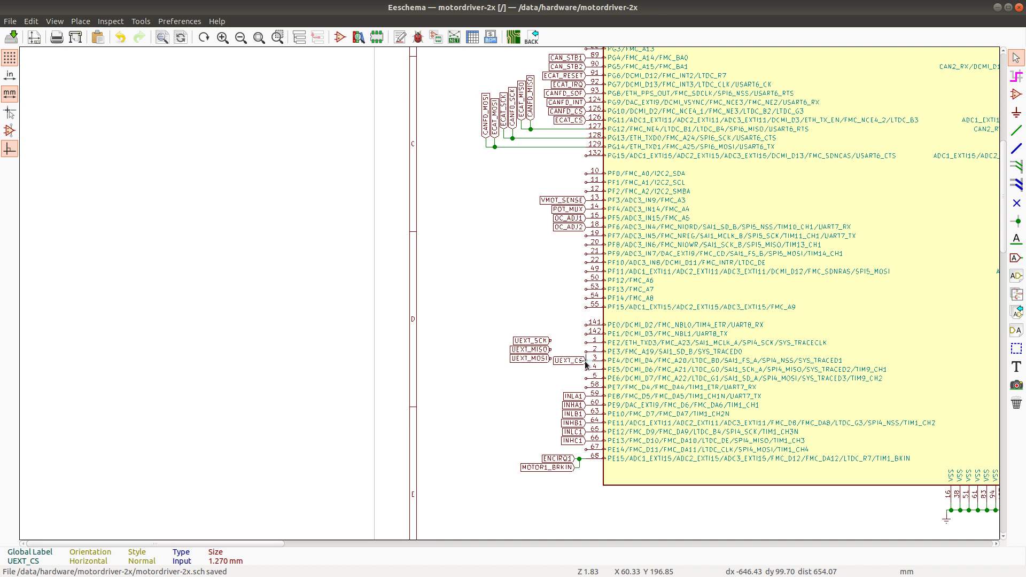
left_click(586, 364)
key("m")
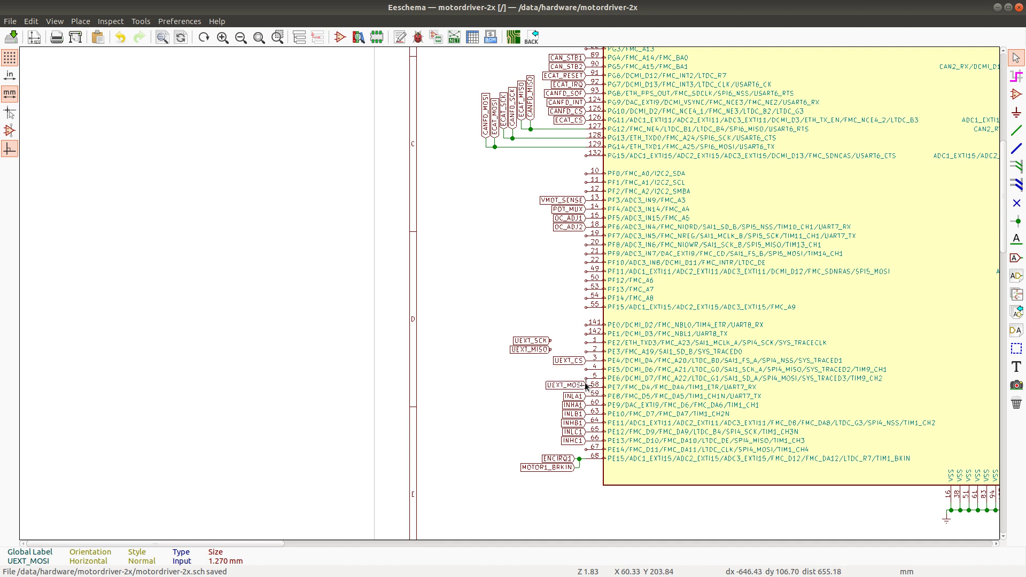
left_click(584, 378)
Place UEXT_SCK on pin 1 (PE2) and UEXT_MISO on pin 4 (PE5)
key("m")
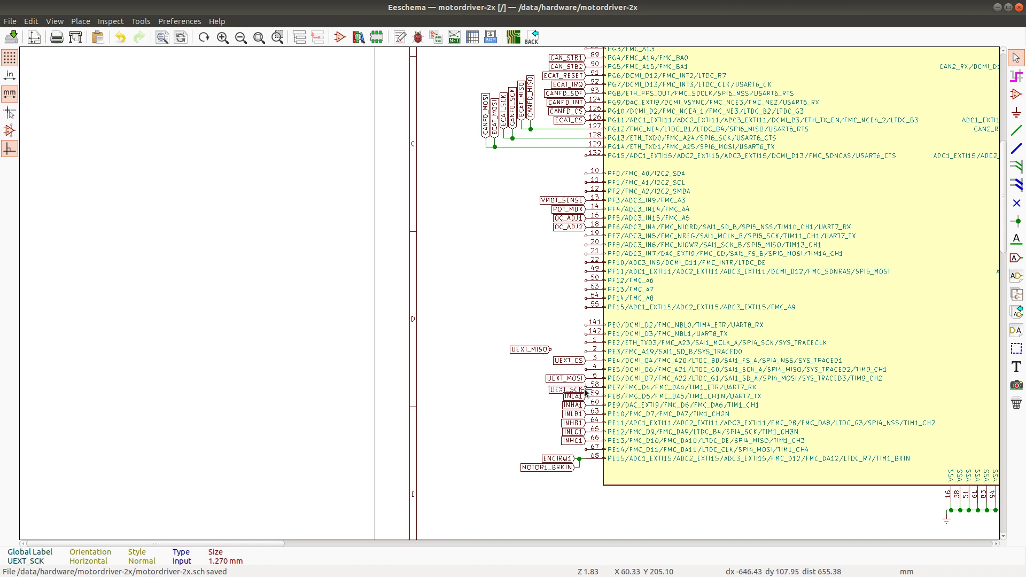
left_click(586, 345)
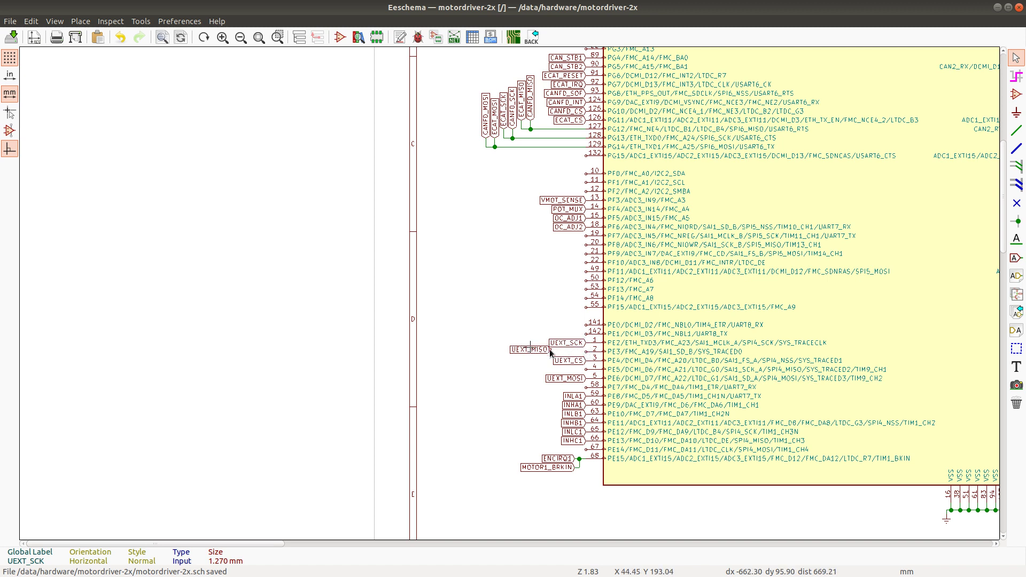
key("m")
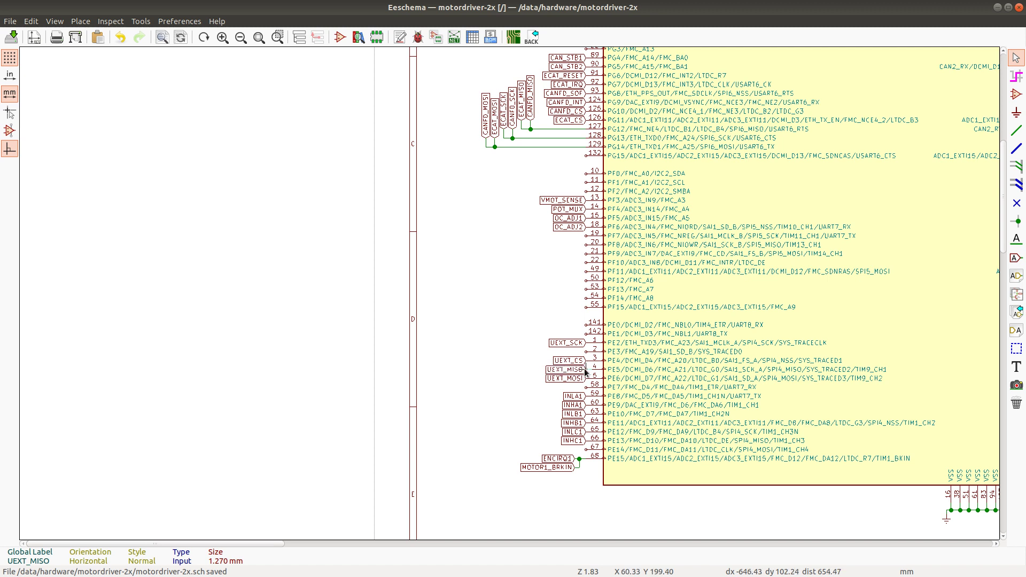
left_click(587, 372)
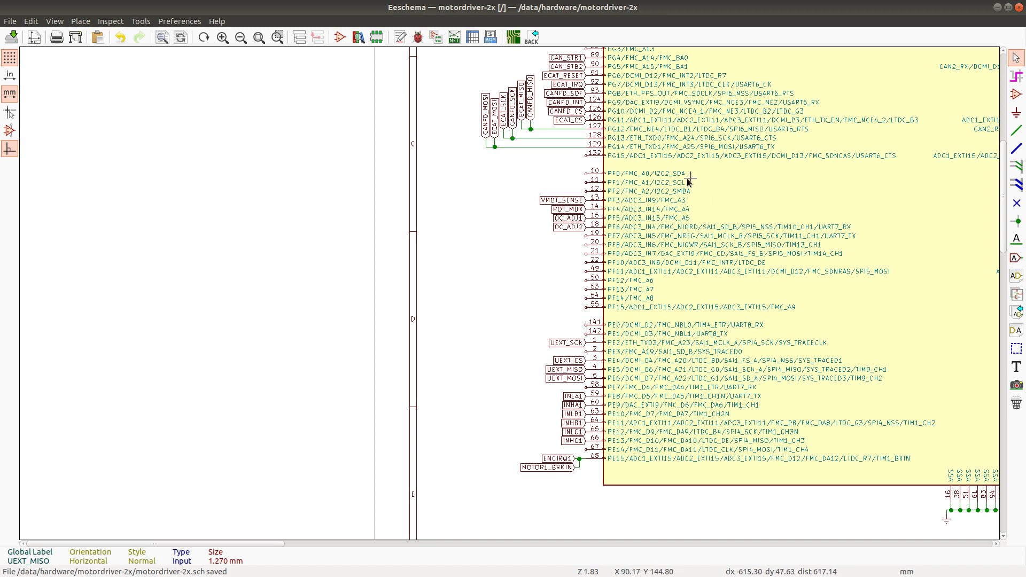
scroll(505, 289, "down", 1)
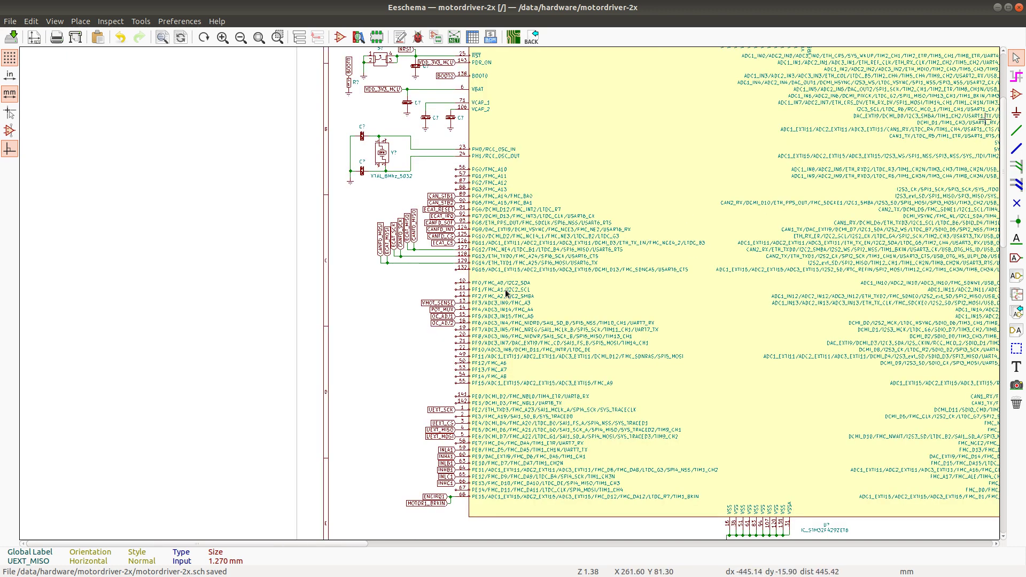
scroll(505, 290, "right", 10, "ctrl")
scroll(505, 289, "up", 3, "shift")
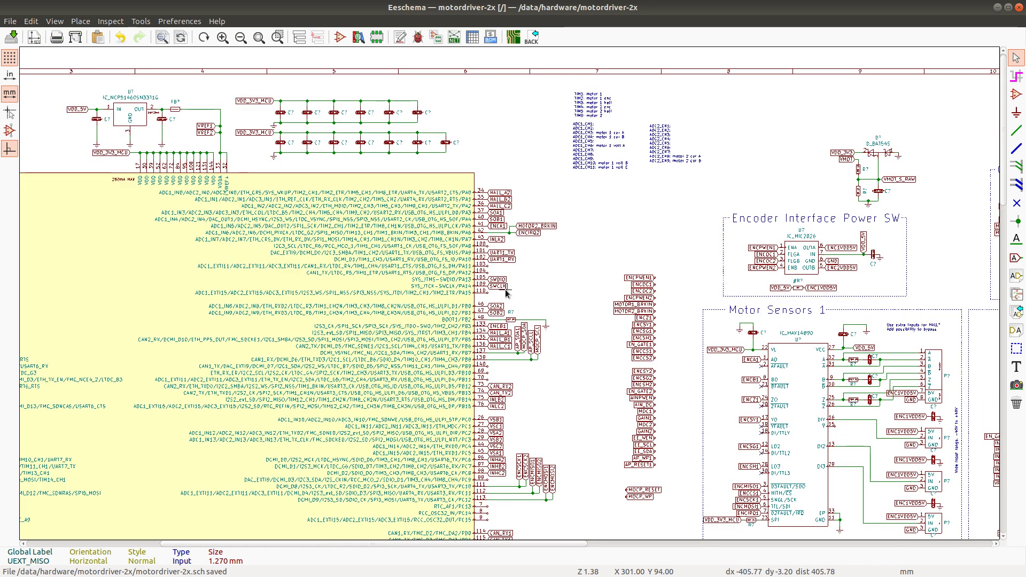
scroll(505, 292, "up", 3)
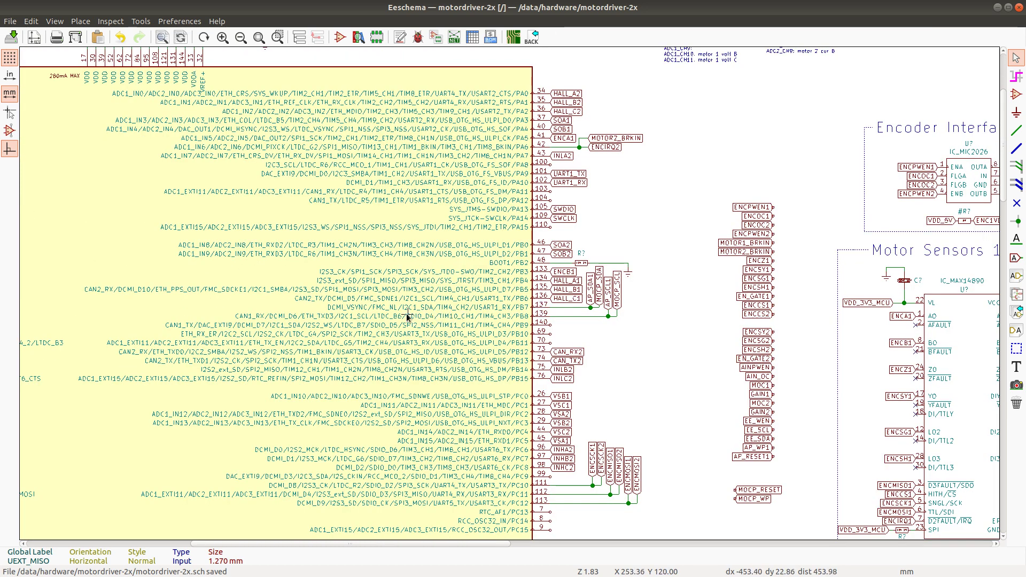
scroll(423, 319, "down", 1)
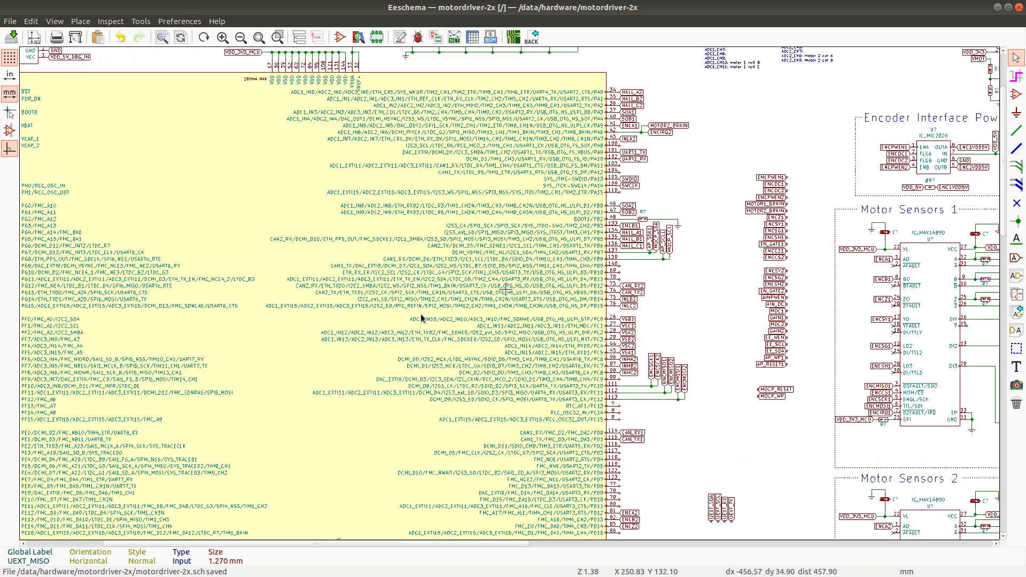
scroll(405, 302, "down", 1)
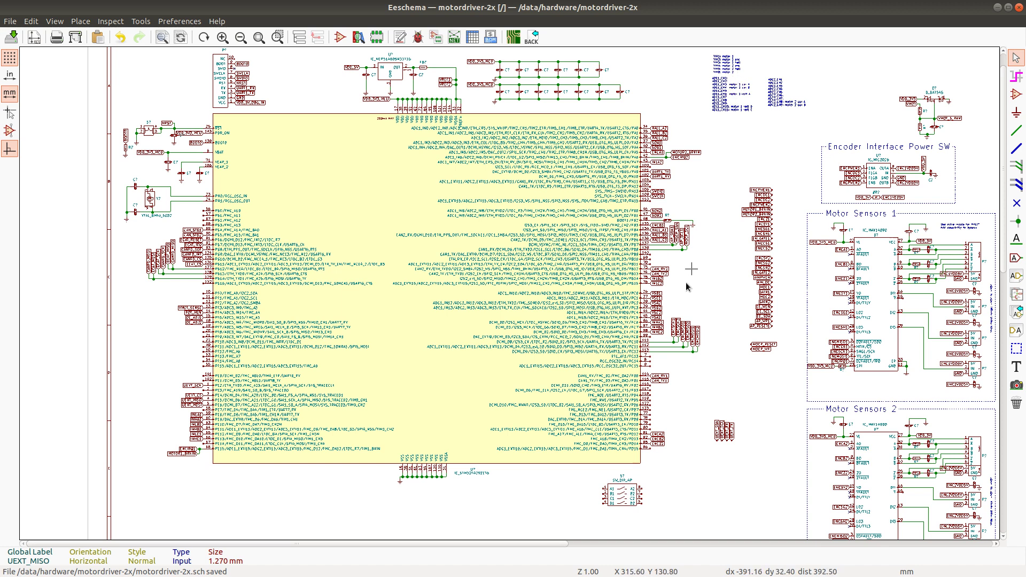
scroll(505, 293, "up", 1)
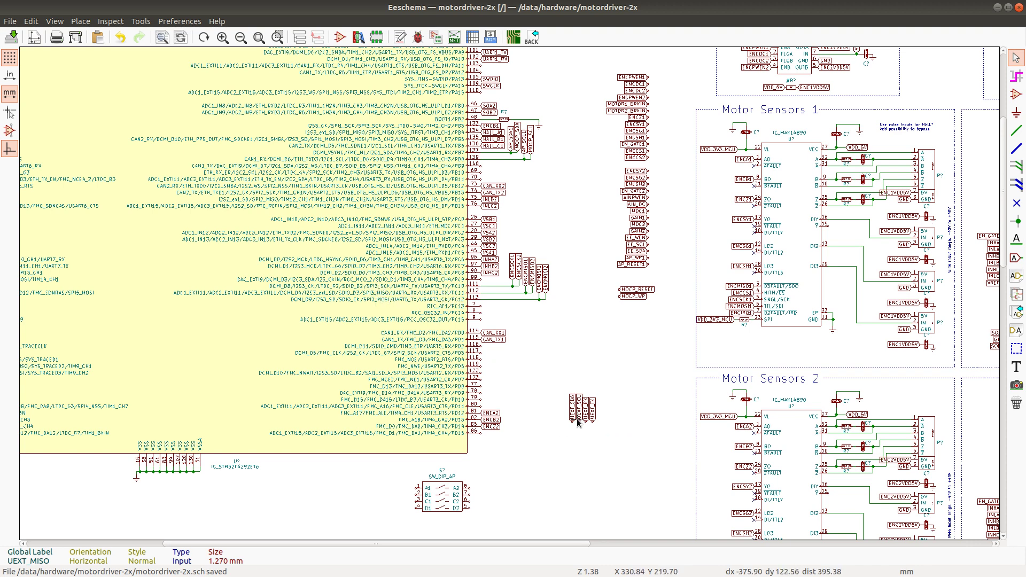
Carry the UEXT_SDA and UEXT_SCL labels as a block beside the MCU's PF pins
left_click_drag(562, 395, 578, 428)
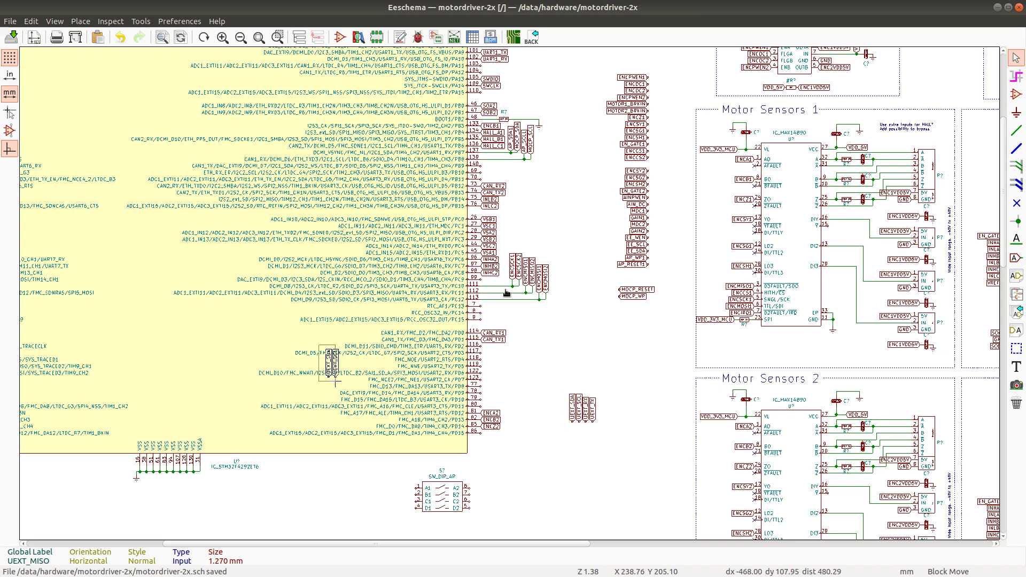
key("F4")
key("Home")
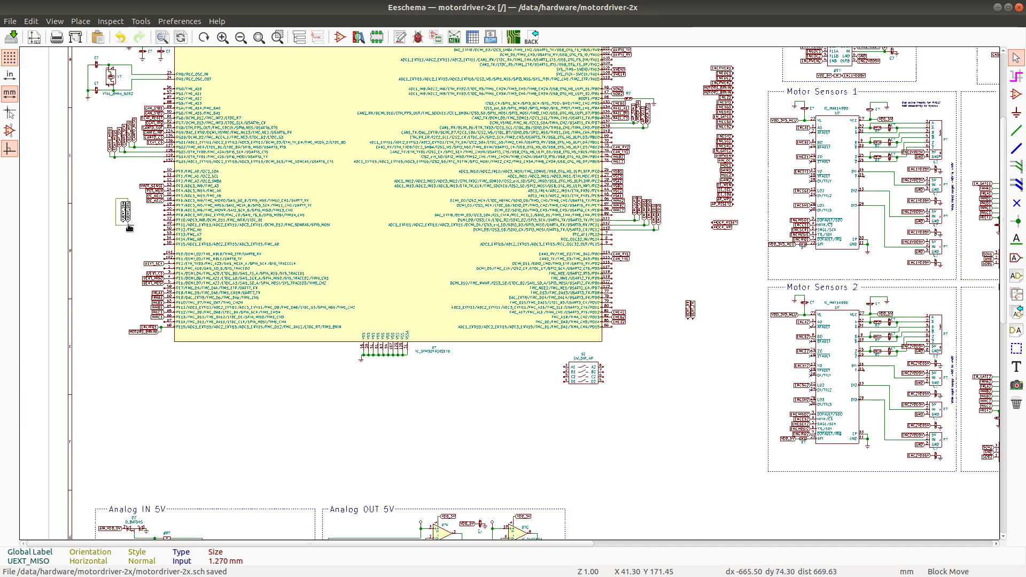
scroll(136, 233, "up", 3)
key("F4")
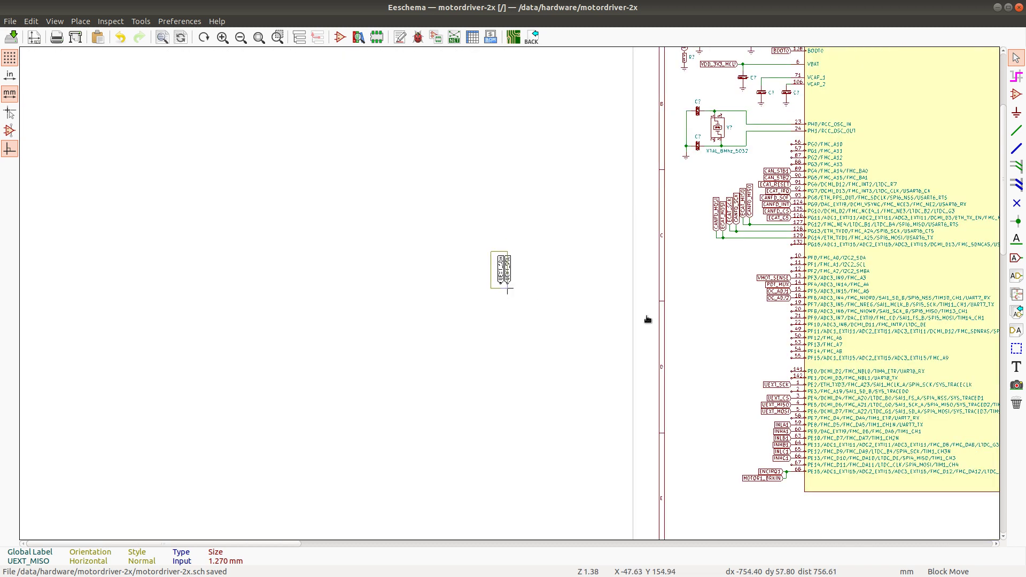
key("F4")
scroll(506, 292, "up", 2)
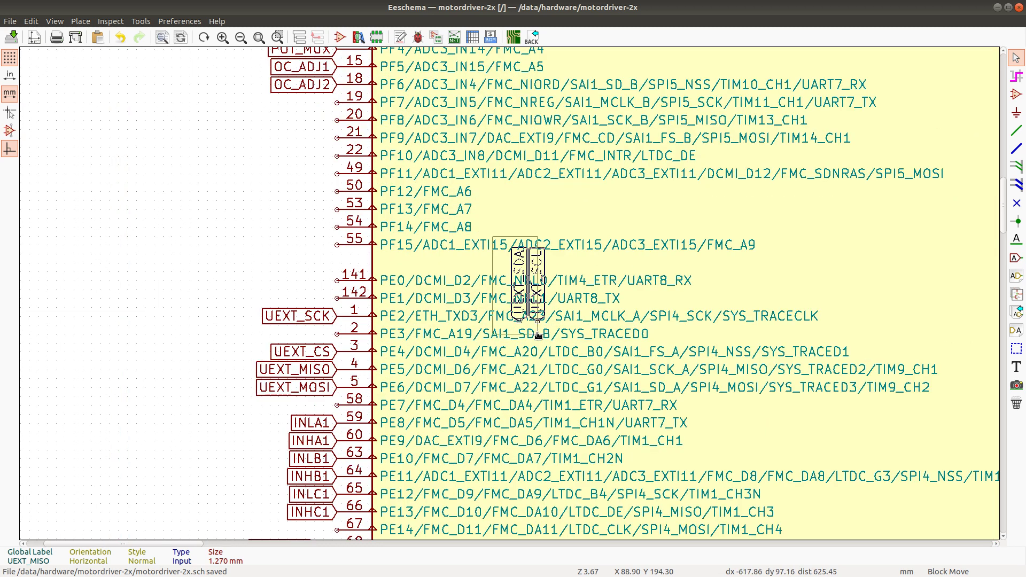
scroll(507, 292, "down", 1)
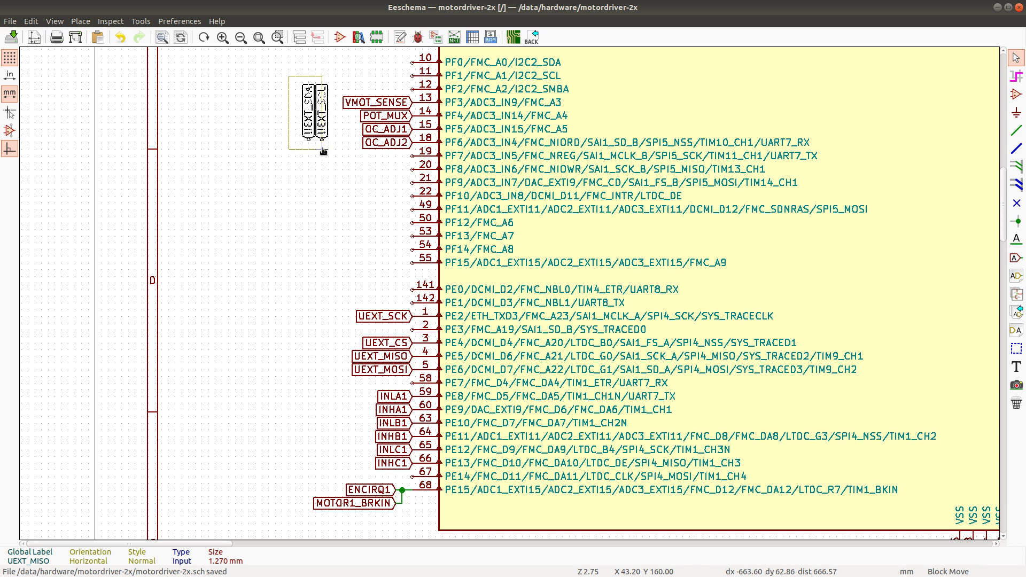
left_click(317, 107)
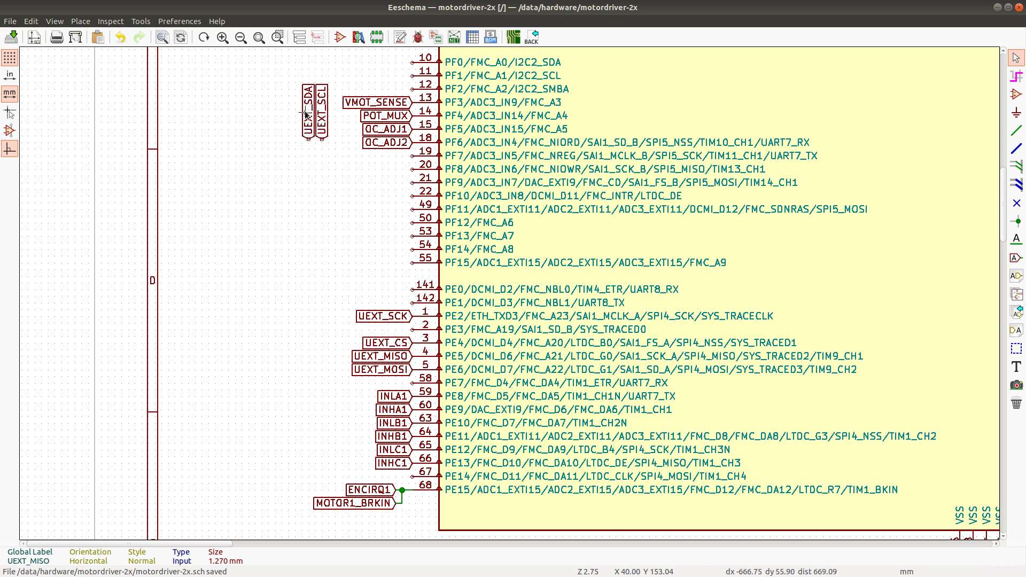
Rotate and attach UEXT_SDA to pin 10 (PF0) and UEXT_SCL to pin 11 (PF1)
key("m")
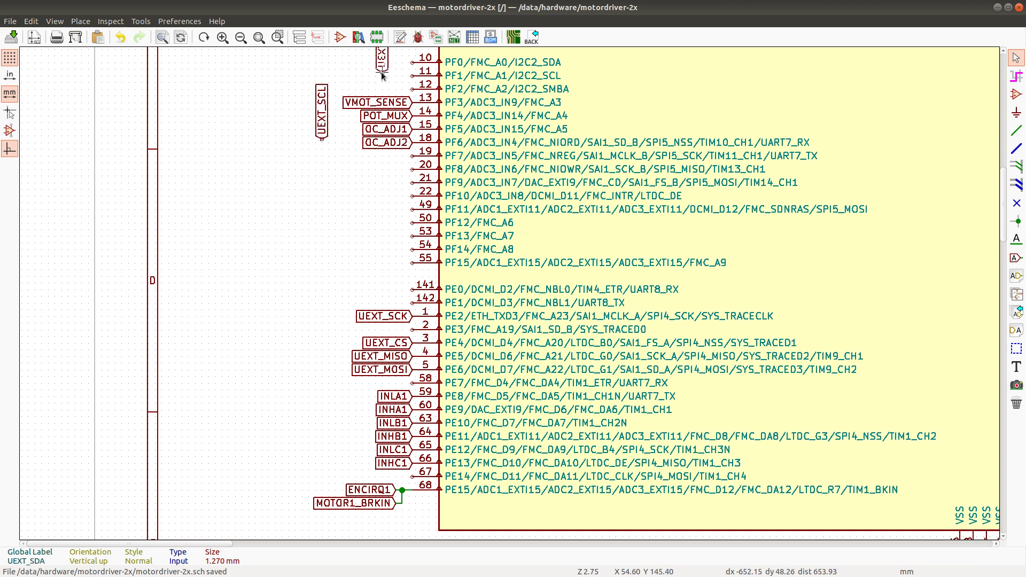
key("r")
key("r")
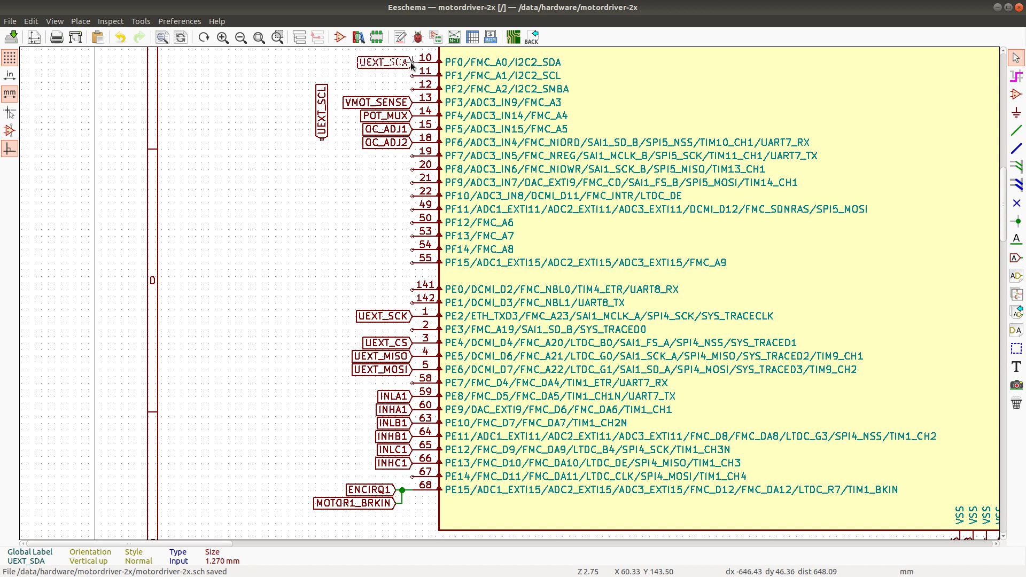
left_click(411, 63)
key("m")
key("r")
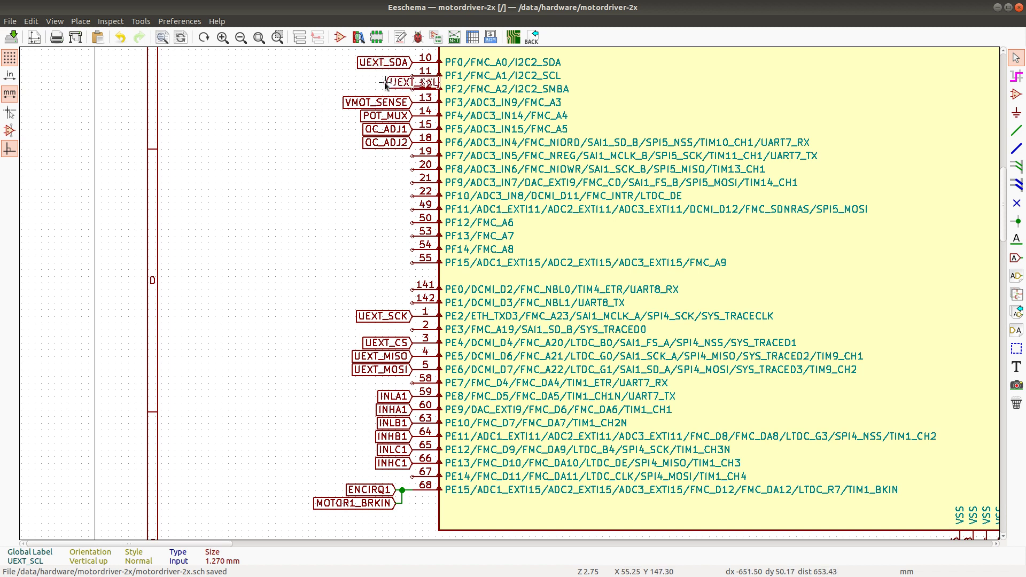
key("r")
key("r")
left_click(411, 78)
scroll(511, 299, "down", 1)
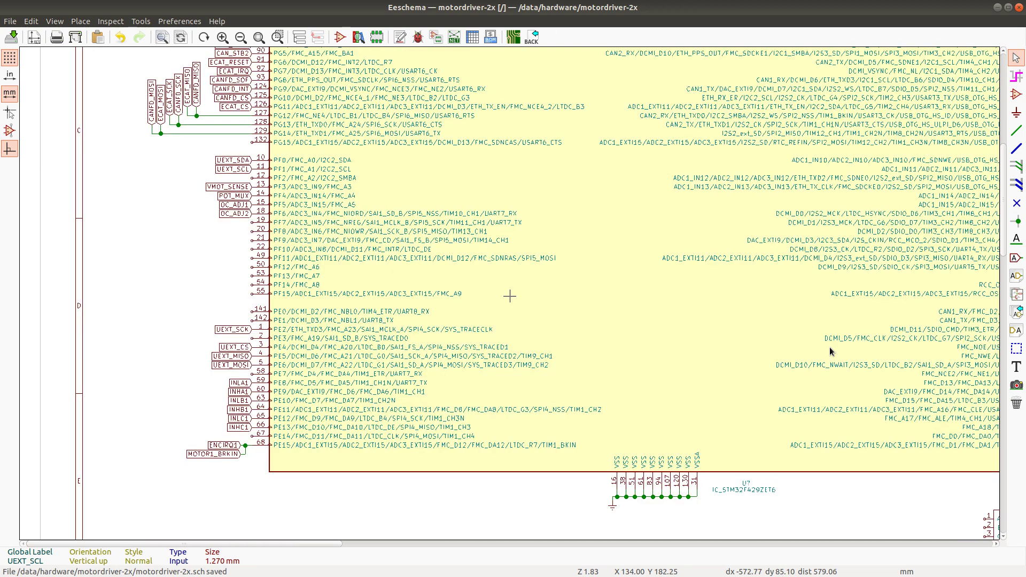
scroll(506, 291, "down", 3)
scroll(893, 336, "up", 2)
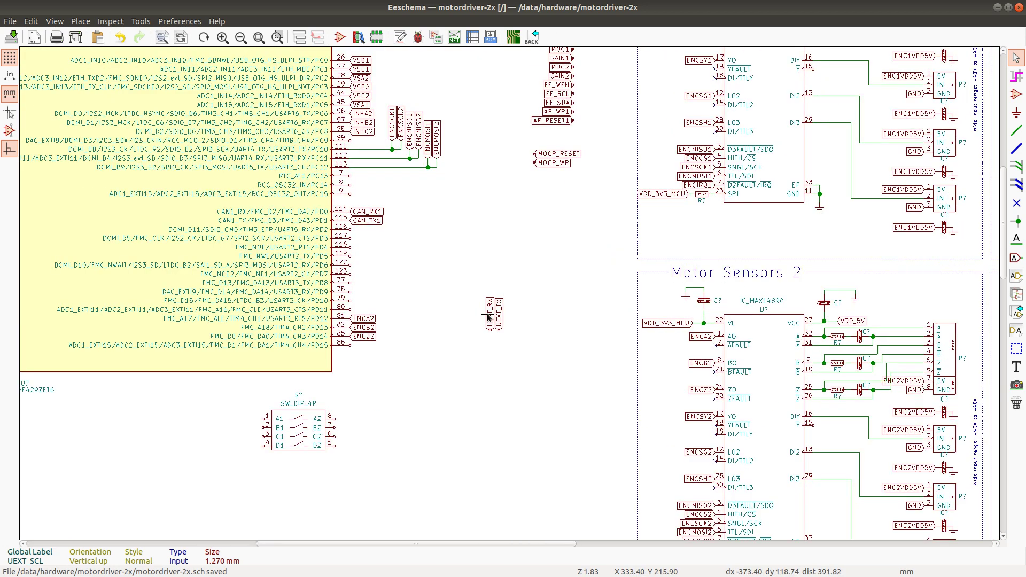
scroll(417, 309, "down", 2)
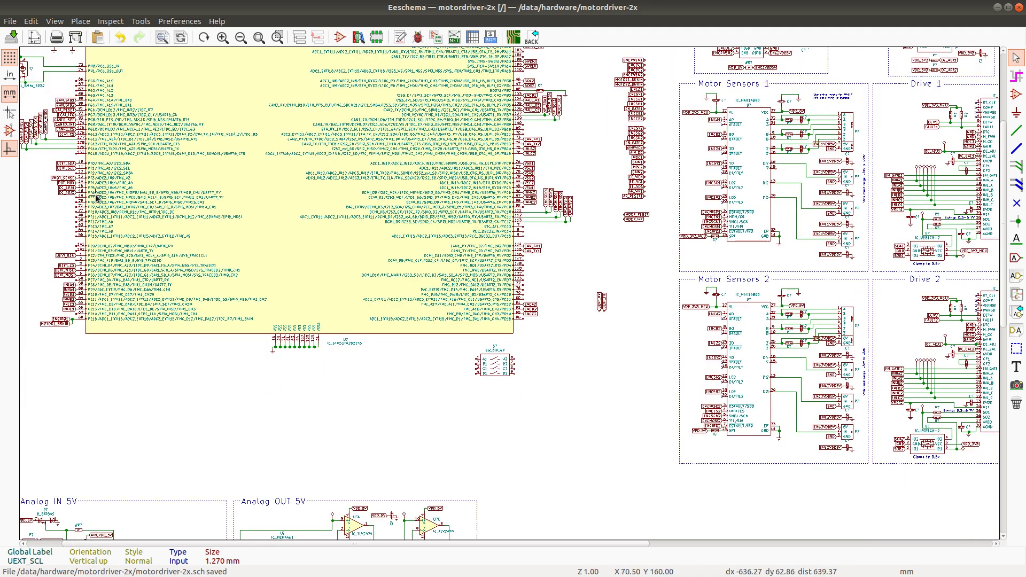
scroll(96, 198, "up", 4)
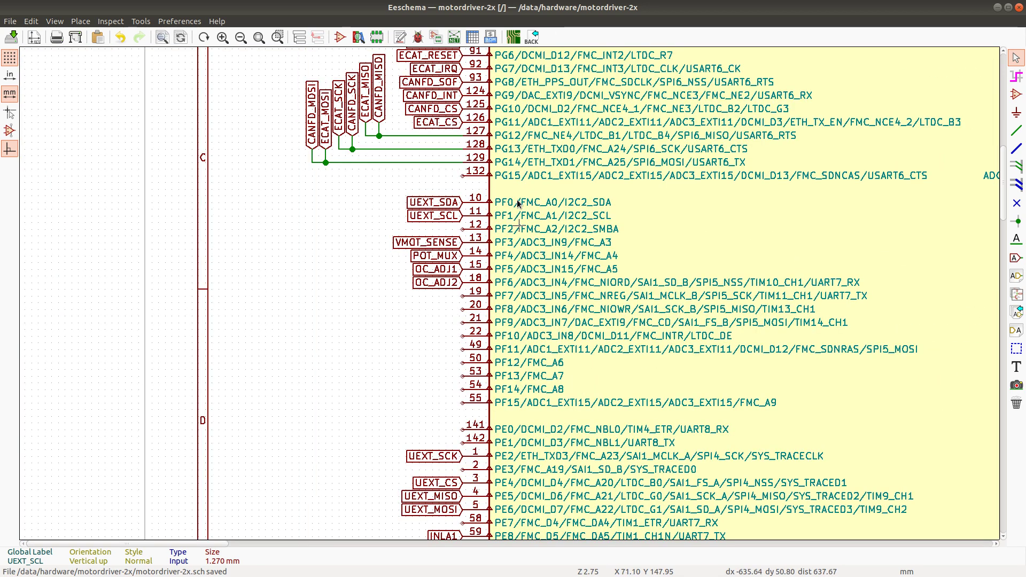
scroll(518, 203, "down", 2)
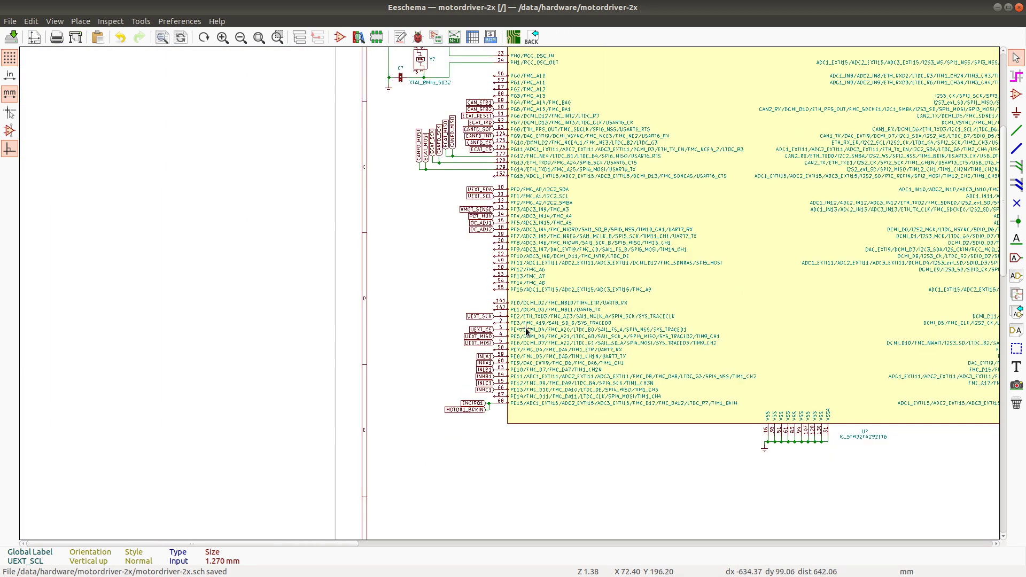
scroll(511, 294, "up", 1)
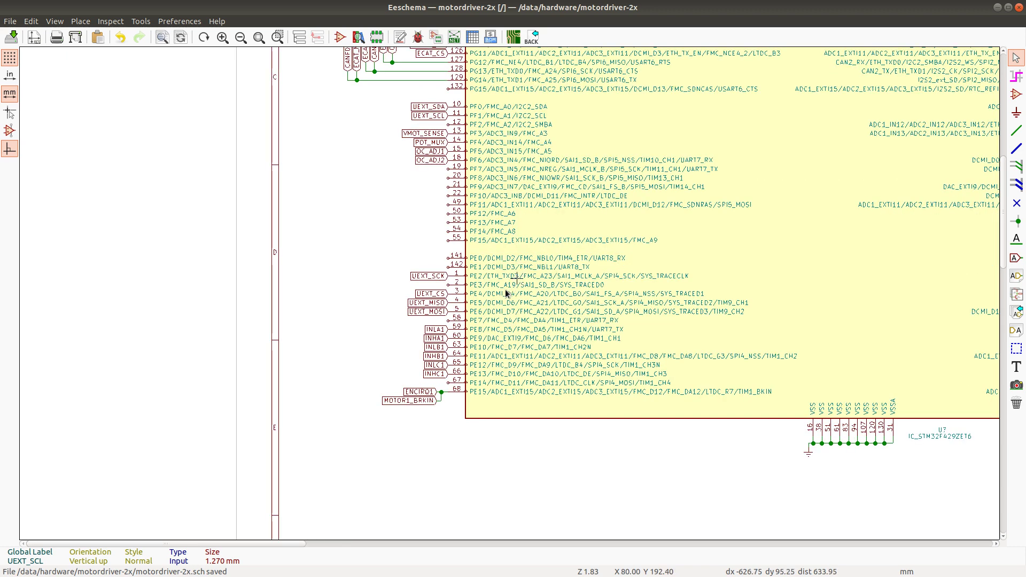
scroll(506, 293, "up", 1)
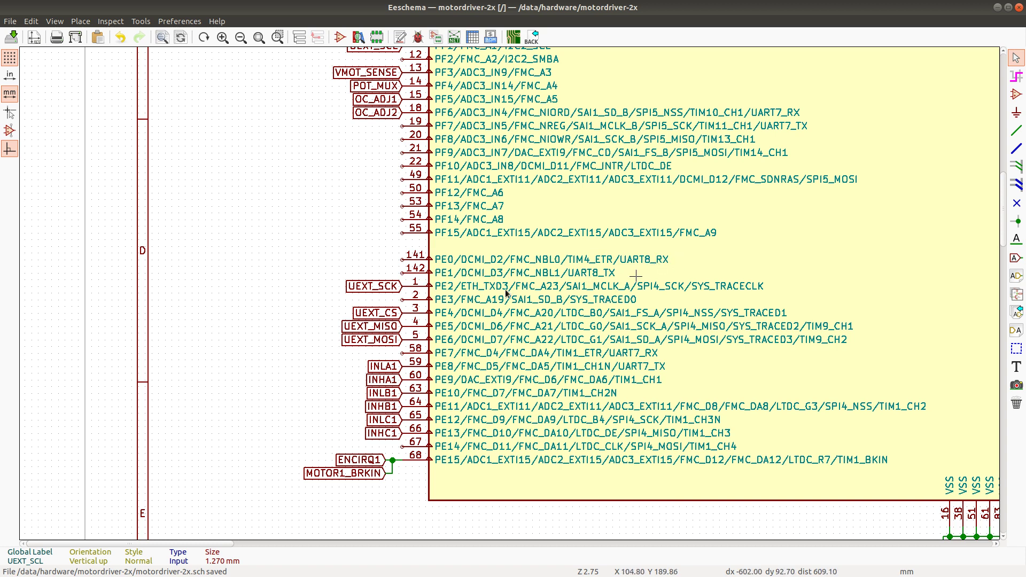
scroll(730, 318, "down", 1)
scroll(648, 301, "down", 1)
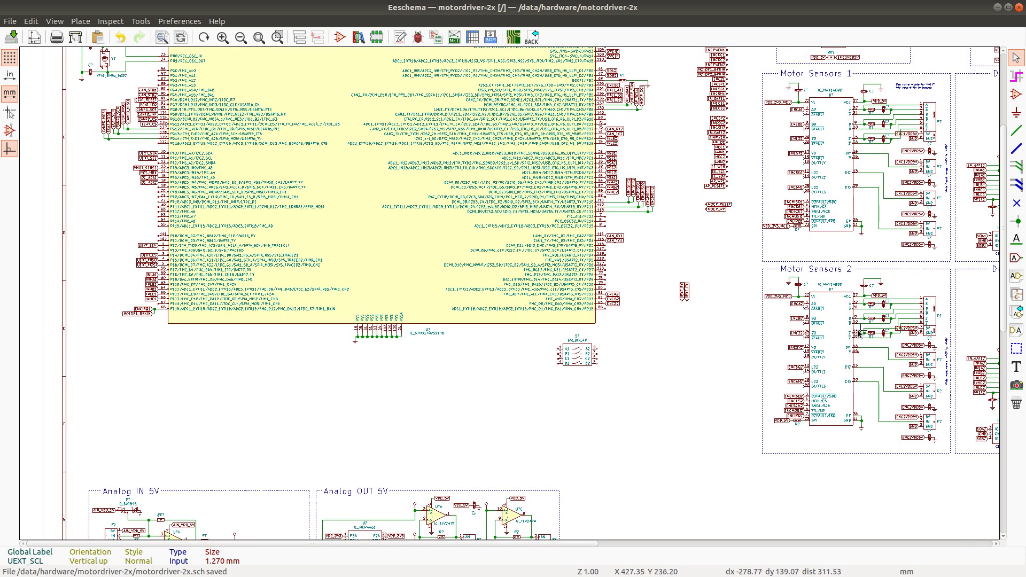
Bring the UEXT_RX/UEXT_TX pair beside the MCU and attach UEXT_RX horizontally to pin 141 (PE0)
left_click_drag(663, 265, 695, 308)
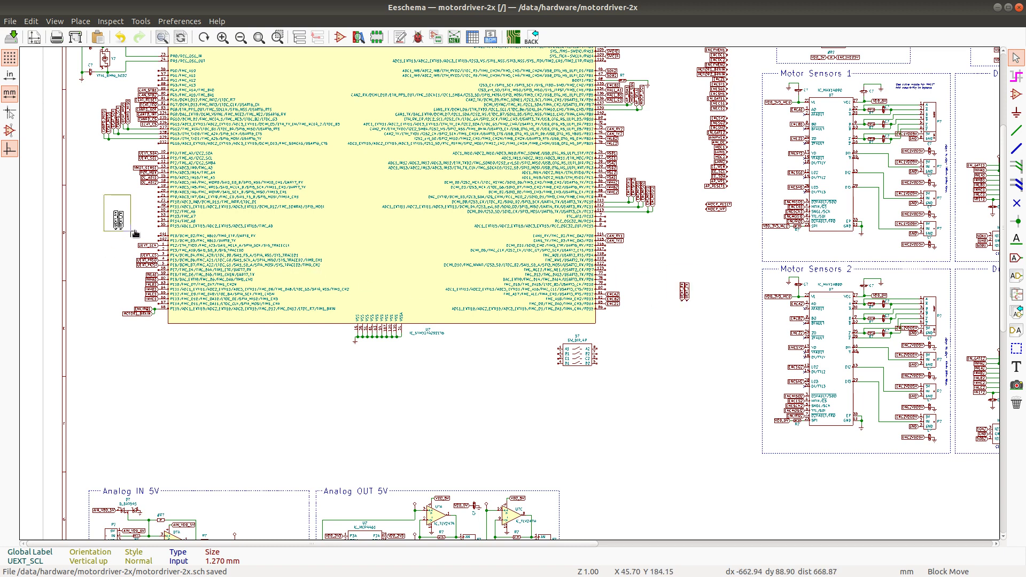
left_click(139, 238)
scroll(137, 238, "up", 2)
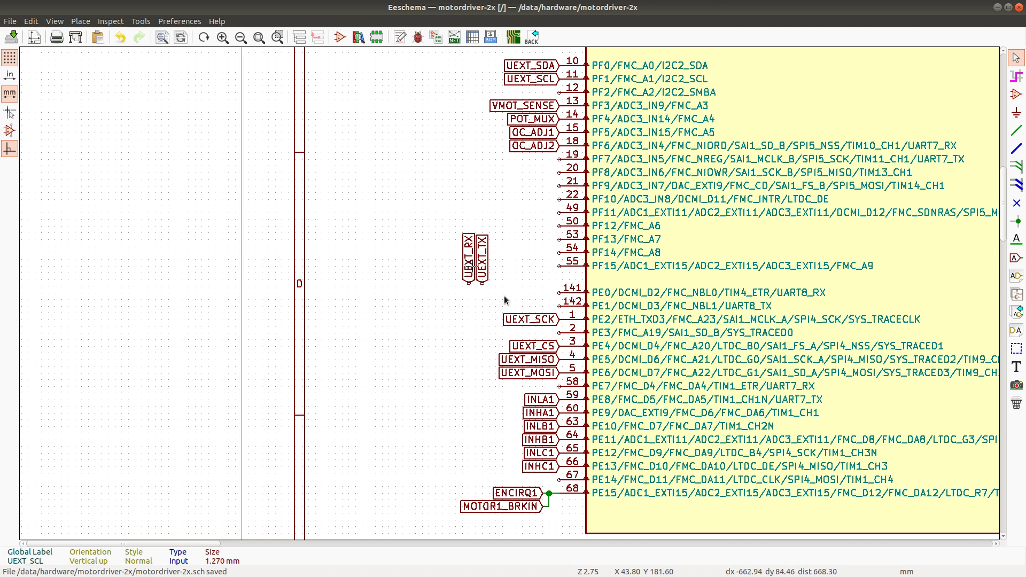
key("m")
key("r")
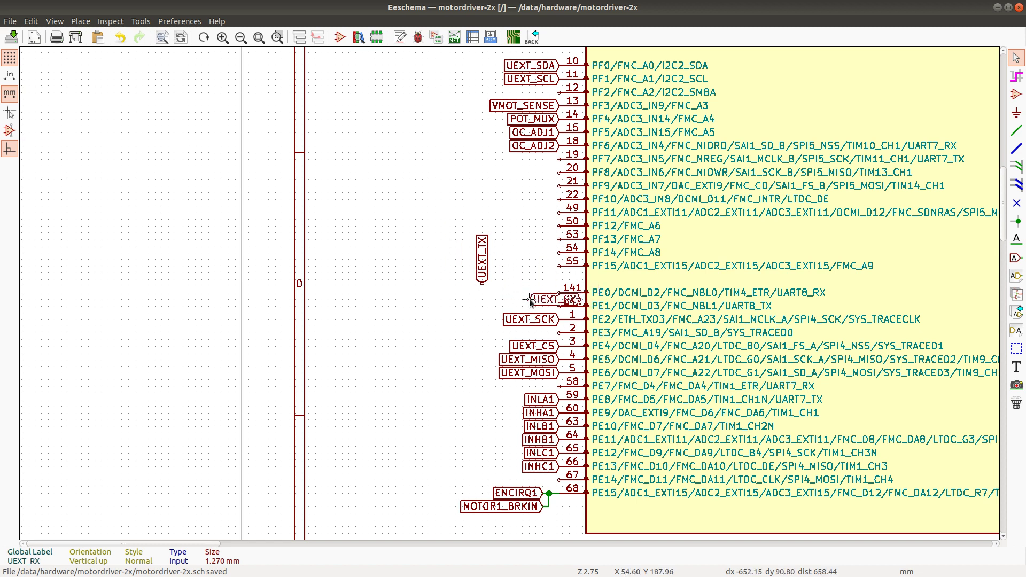
left_click(559, 294)
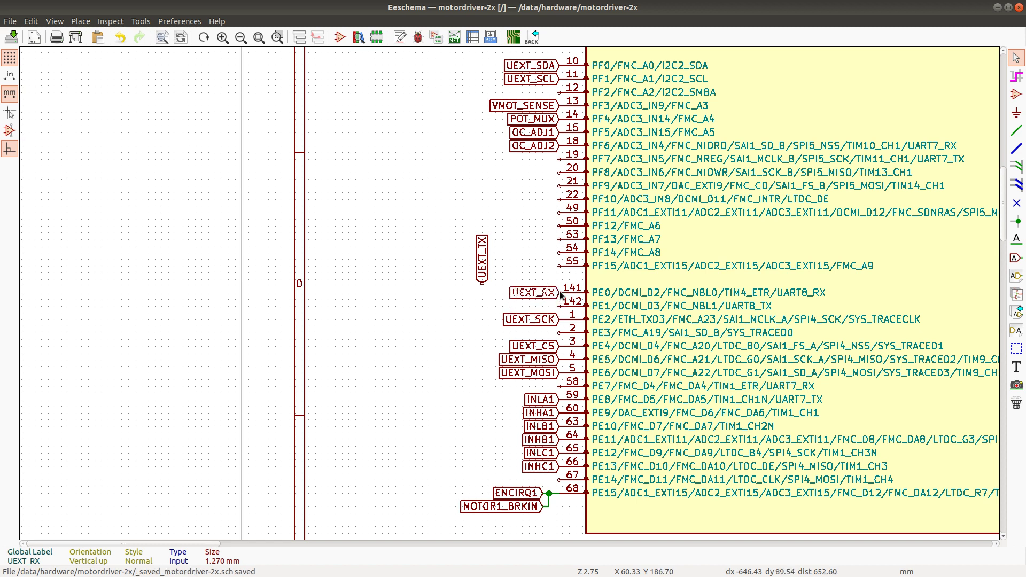
Attach UEXT_TX to pin 142 (PE1) and save the schematic
left_click(483, 256)
key("m")
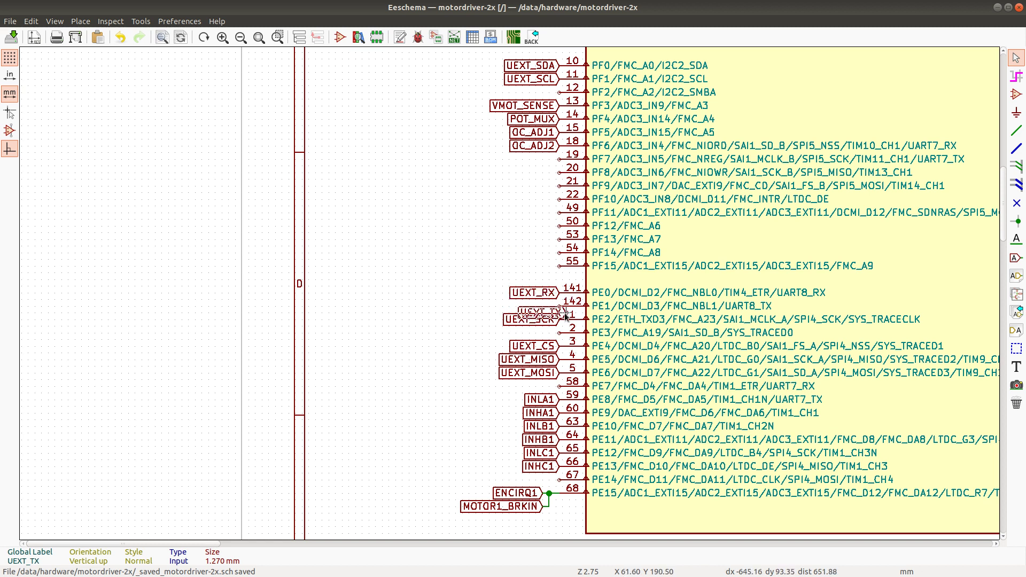
left_click(560, 309)
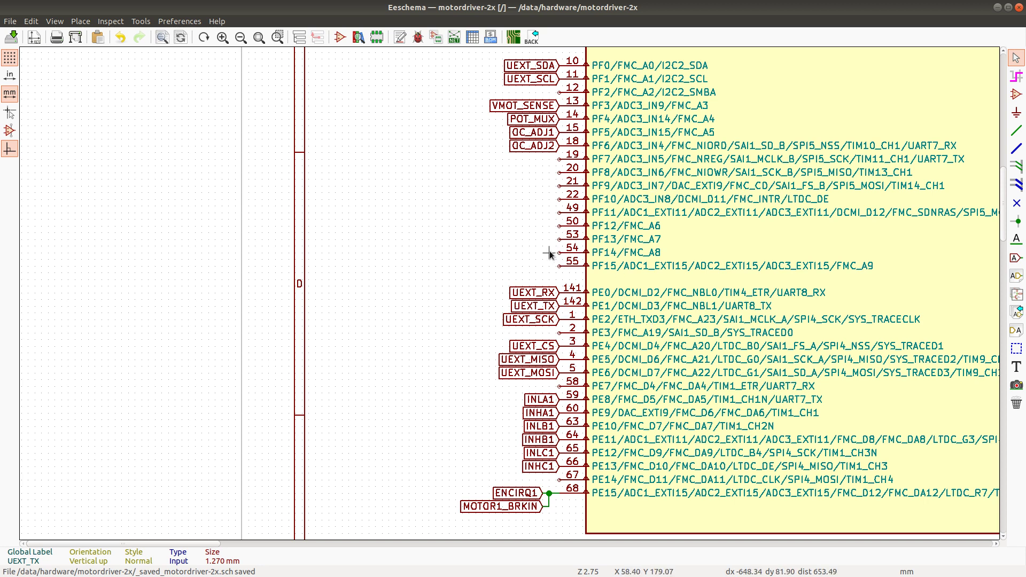
key("ctrl+s")
Find the UEXT_PWEN label at the power-enable regulator and duplicate it with C
scroll(799, 285, "down", 1)
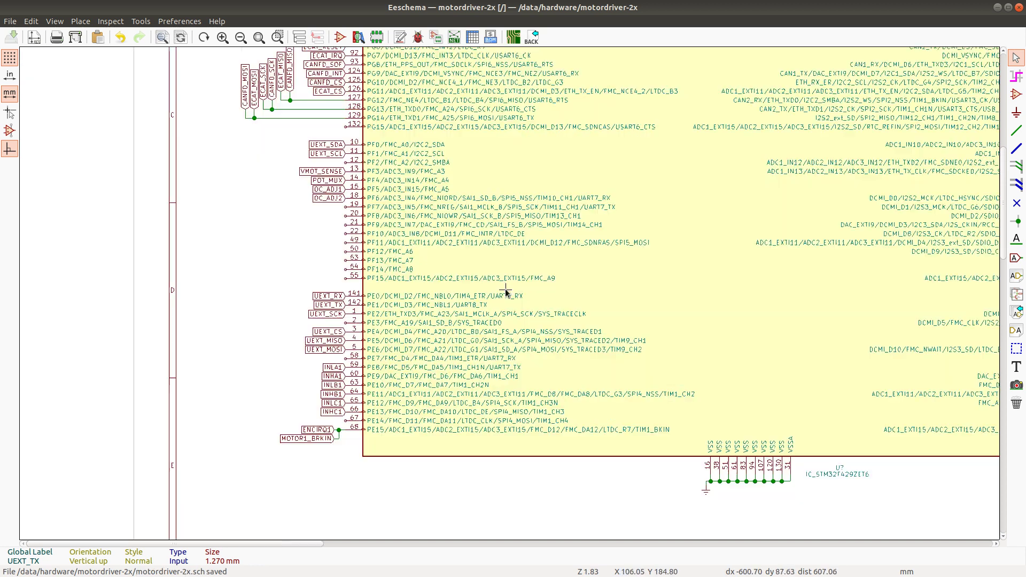
scroll(607, 310, "down", 1)
scroll(676, 351, "down", 1)
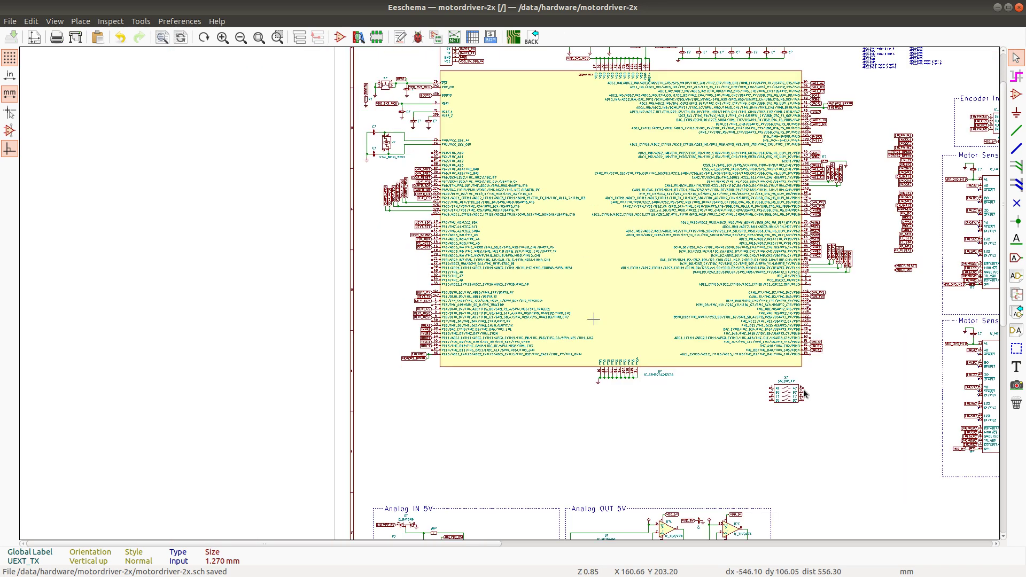
scroll(810, 394, "down", 1)
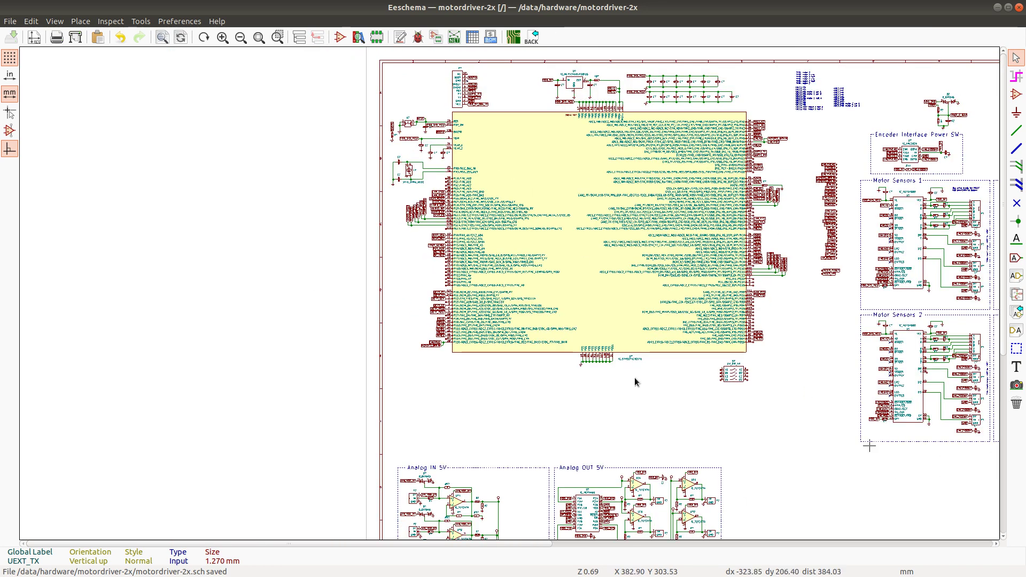
scroll(615, 337, "down", 1)
scroll(501, 290, "up", 1)
scroll(410, 344, "down", 1)
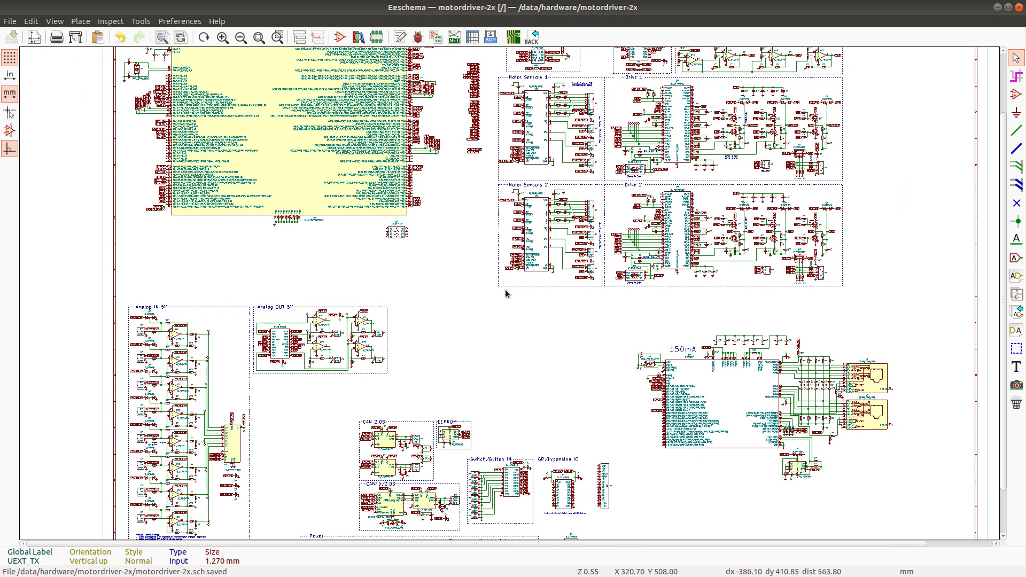
scroll(512, 302, "up", 1)
scroll(508, 294, "up", 3)
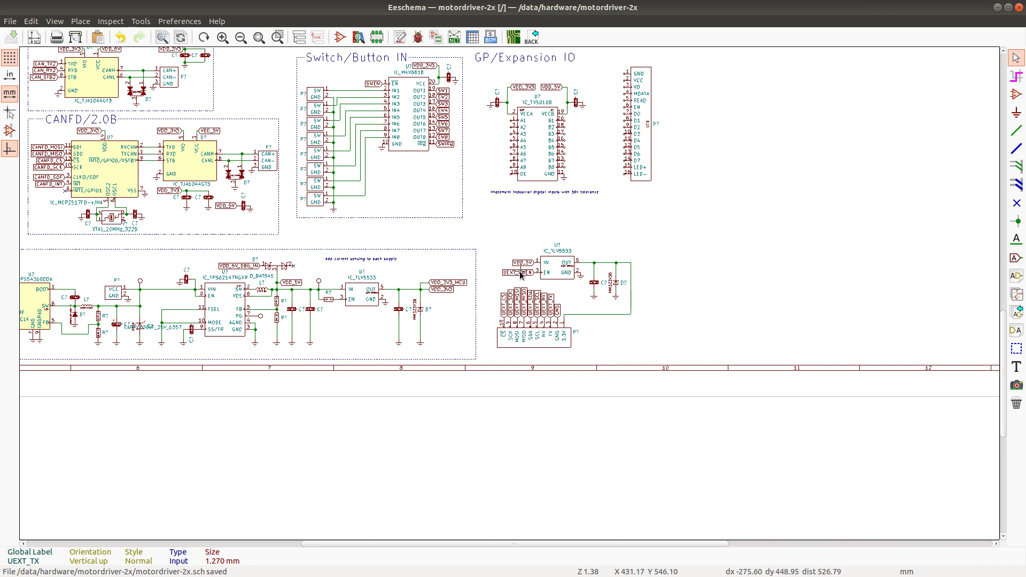
key("c")
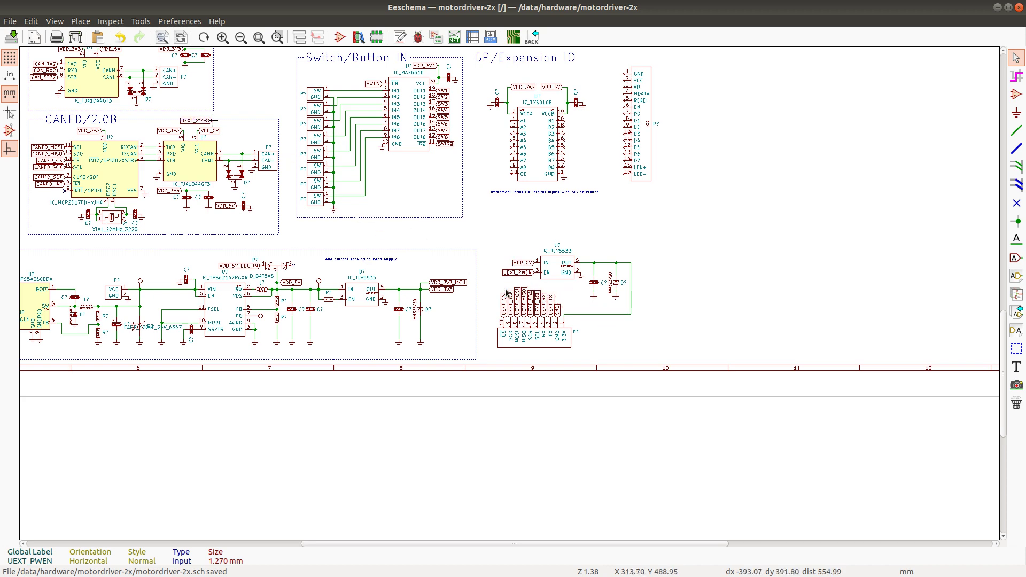
scroll(220, 130, "down", 2)
scroll(167, 134, "down", 2)
Drop the duplicated UEXT_PWEN label onto STM32 pin 2 (PE3)
scroll(470, 85, "up", 1)
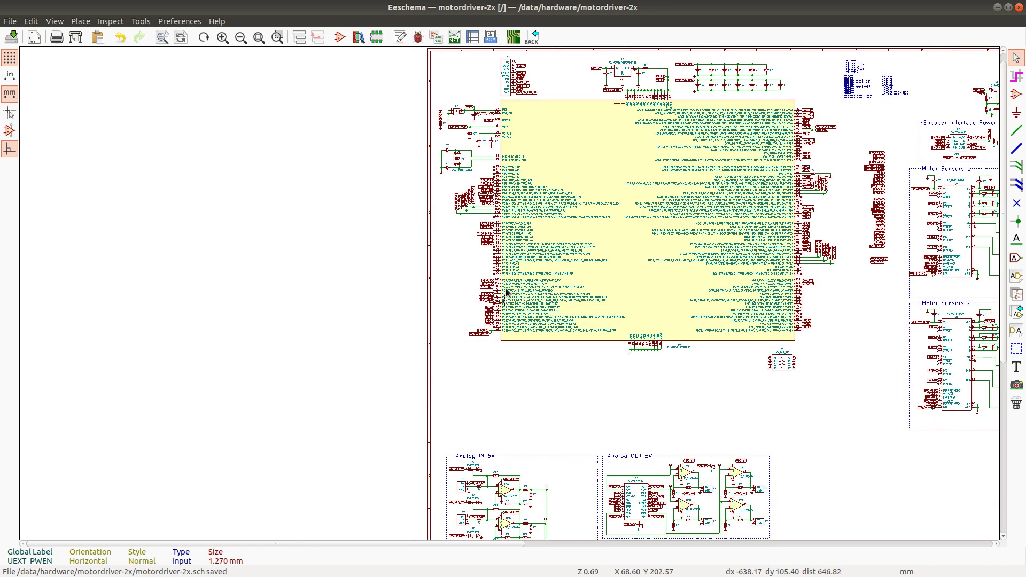
scroll(500, 309, "up", 7)
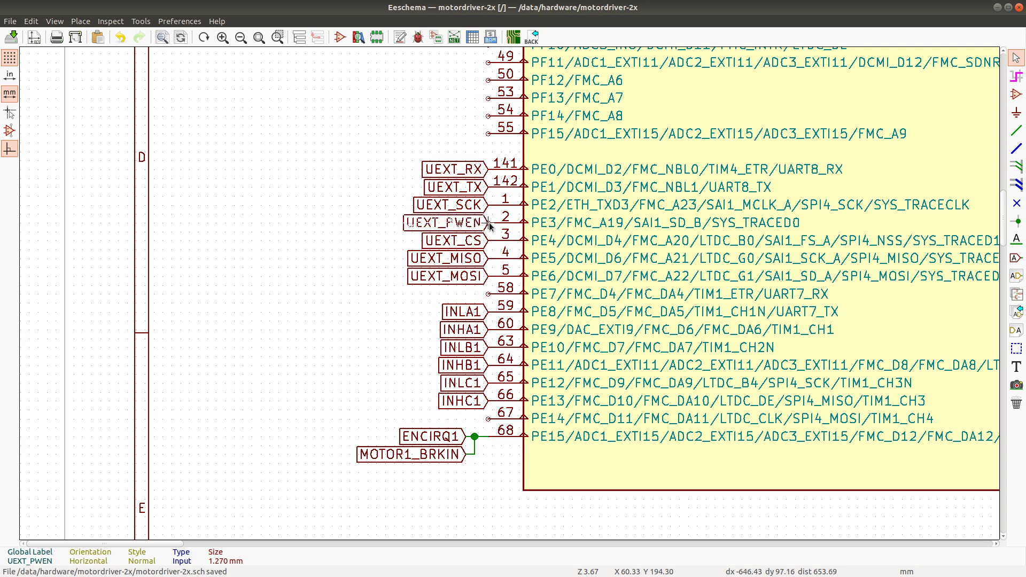
left_click(489, 224)
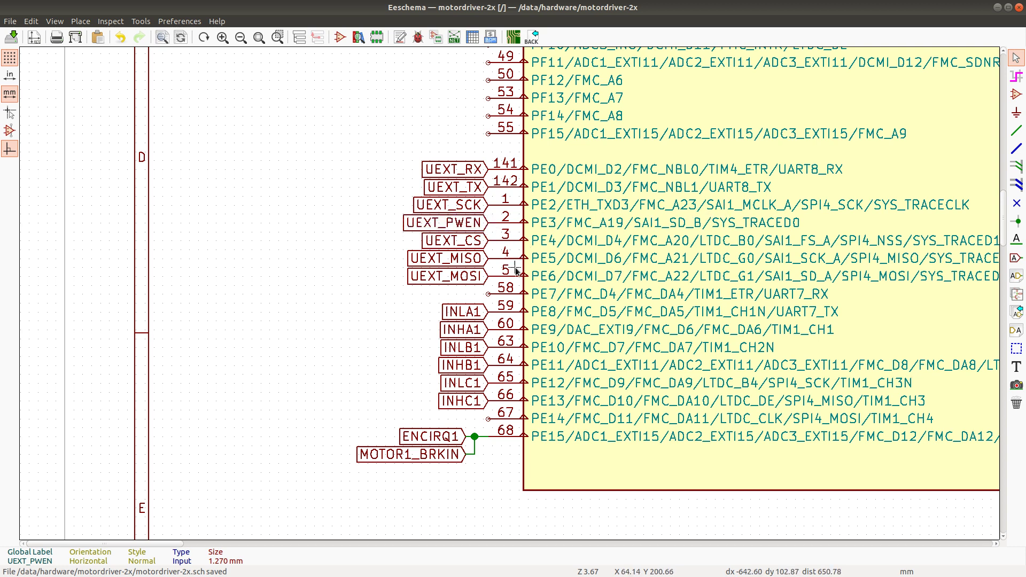
scroll(653, 258, "down", 2)
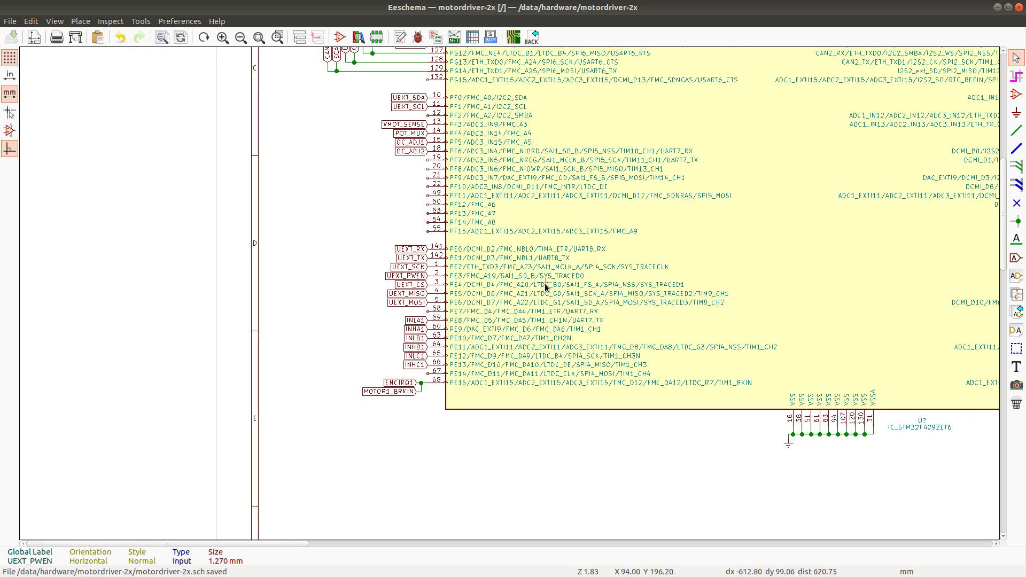